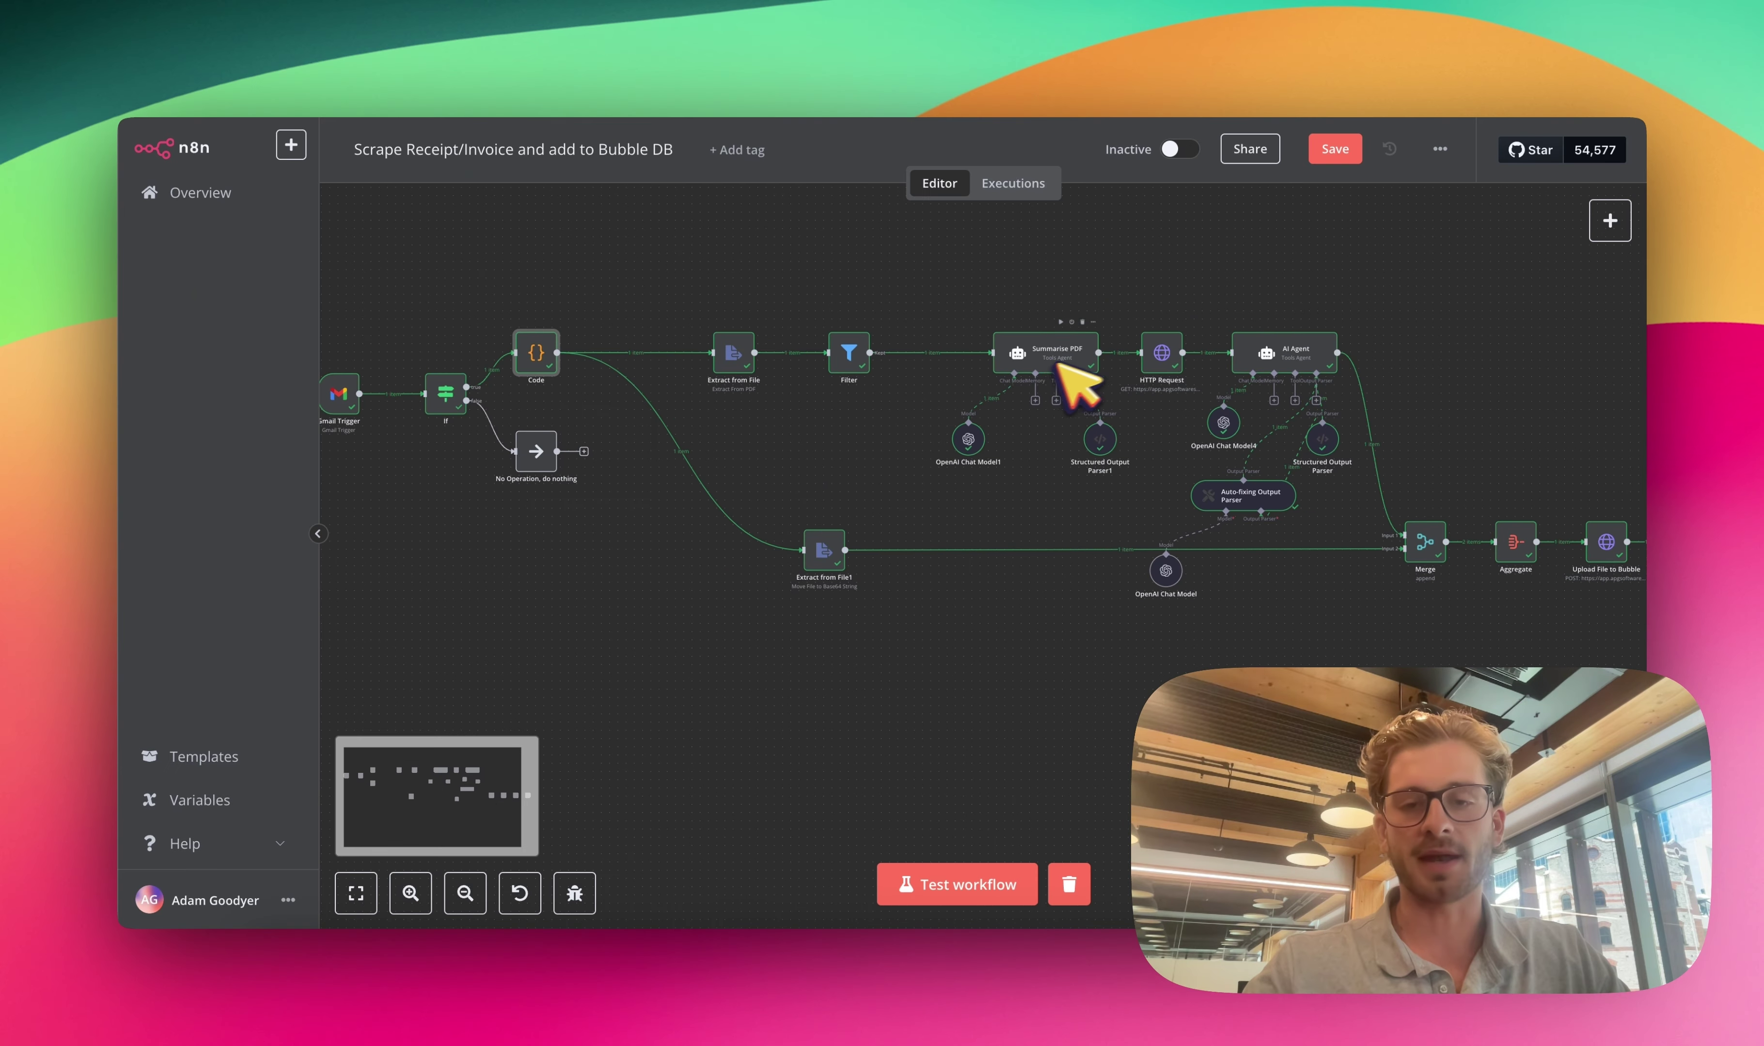
Open the Summarise PDF node's prompt in the expression editor, review its JSON output format, and return to the canvas.
{"action": "left_click_drag", "start_coordinate": [1091, 373], "coordinate": [1043, 346]}
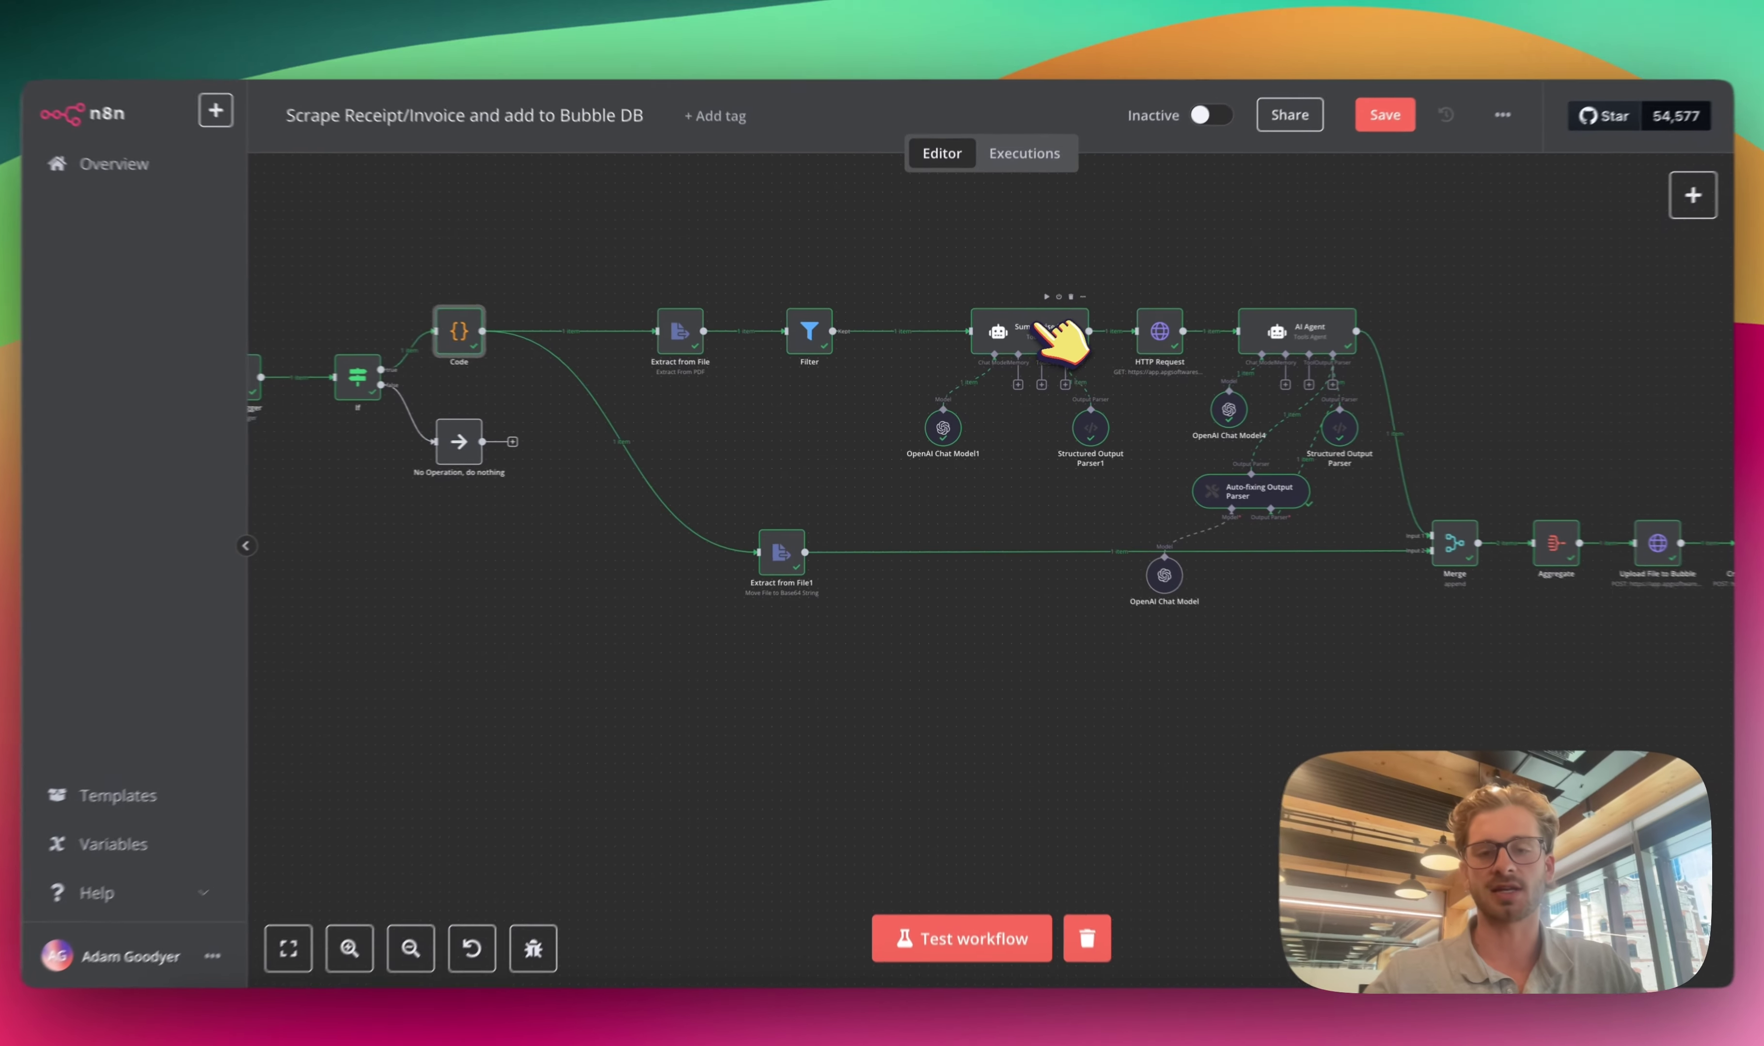
{"action": "double_click", "coordinate": [1031, 342]}
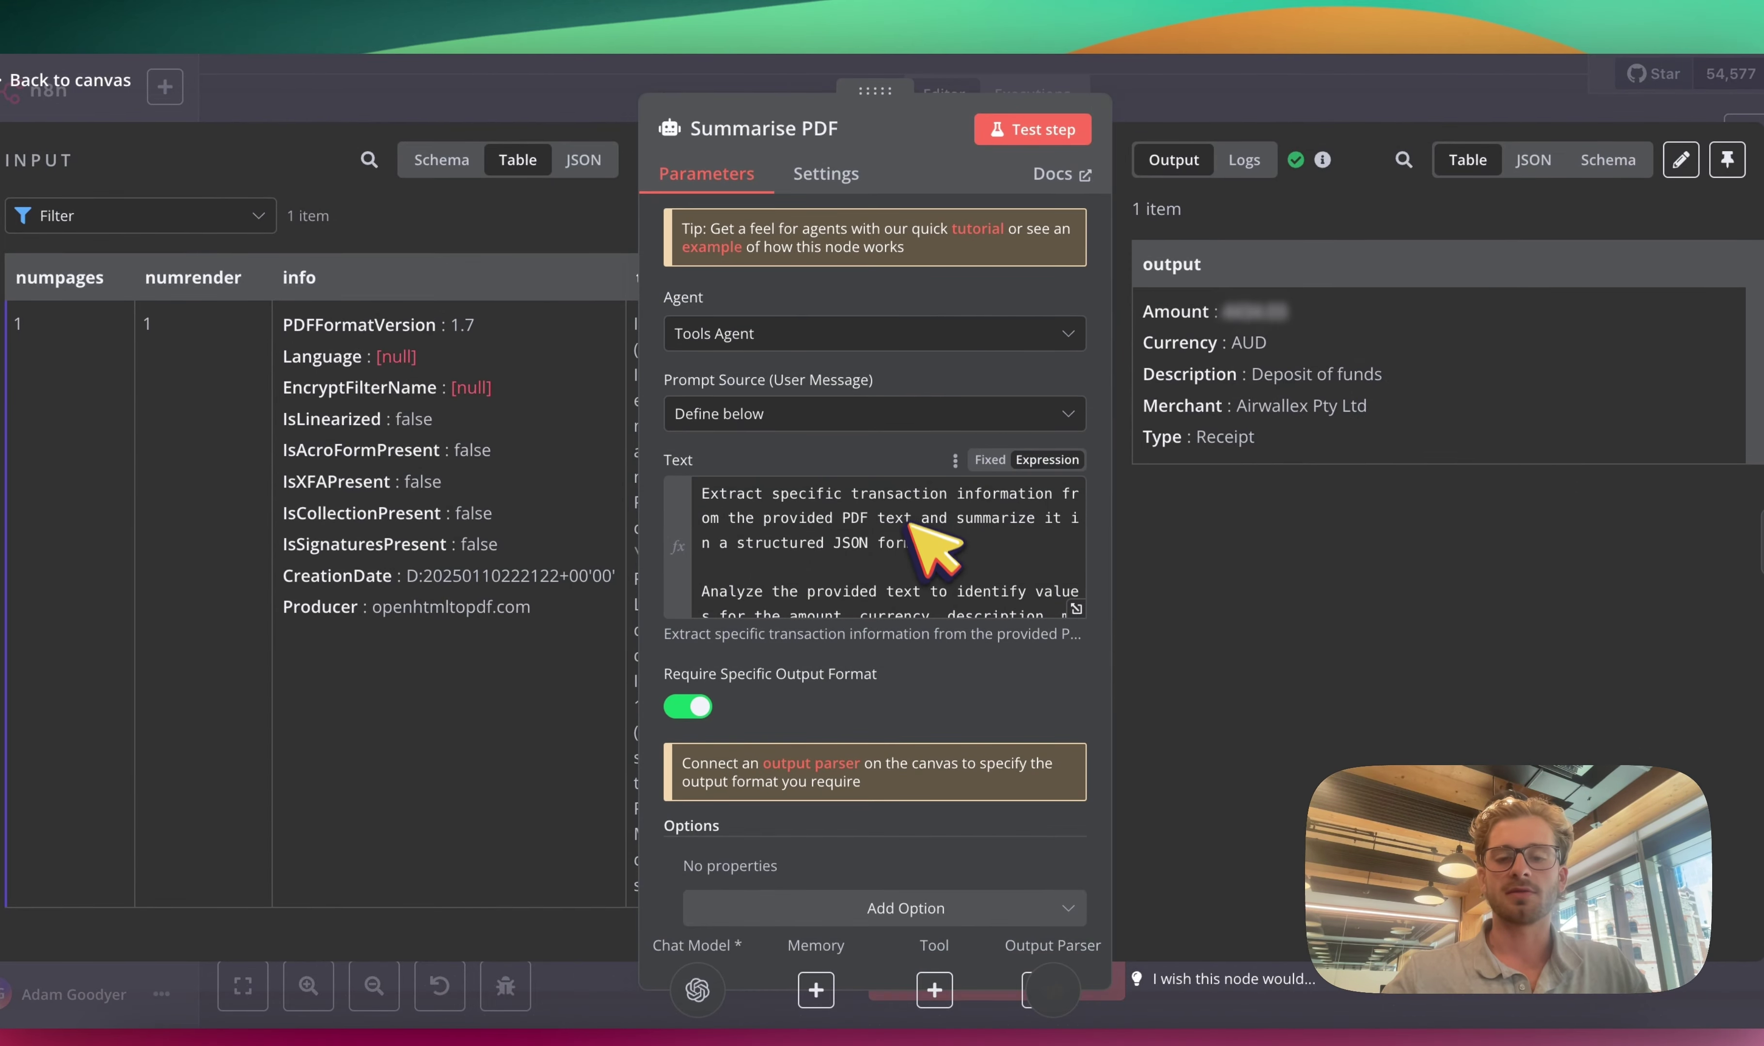
{"action": "left_click", "coordinate": [1076, 609]}
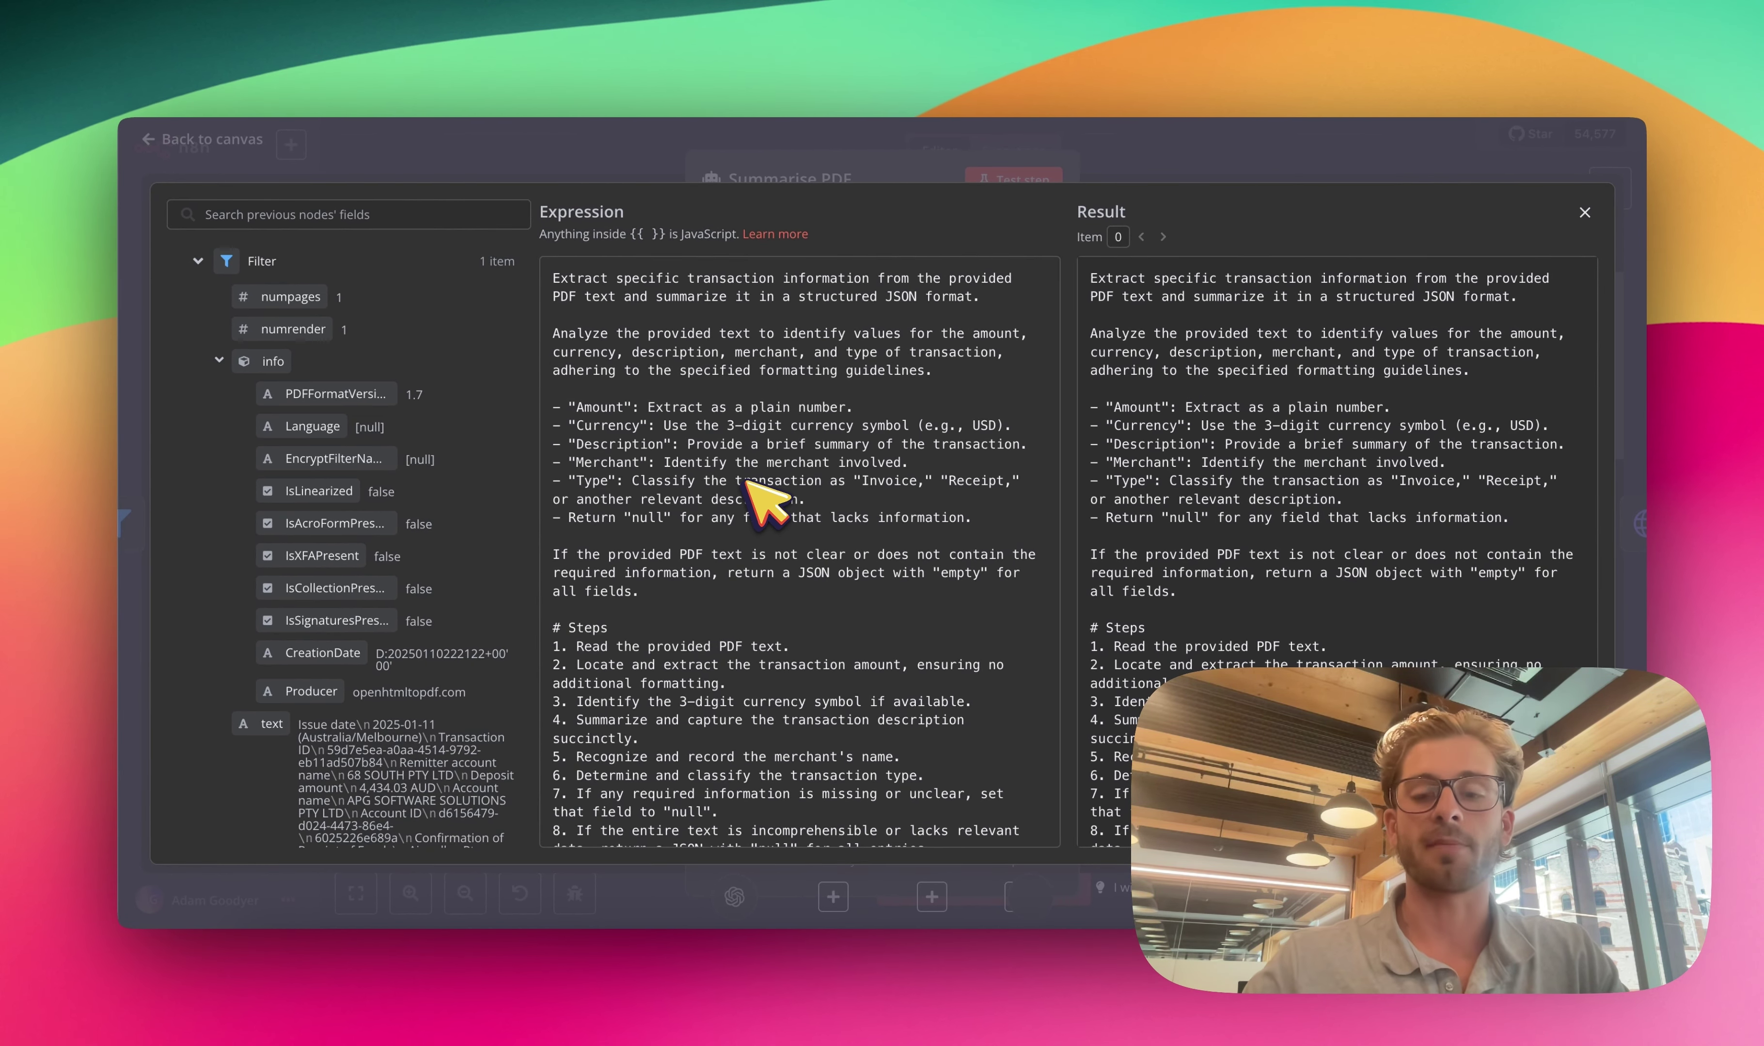
{"action": "scroll", "coordinate": [763, 501], "scroll_direction": "down", "scroll_amount": 10}
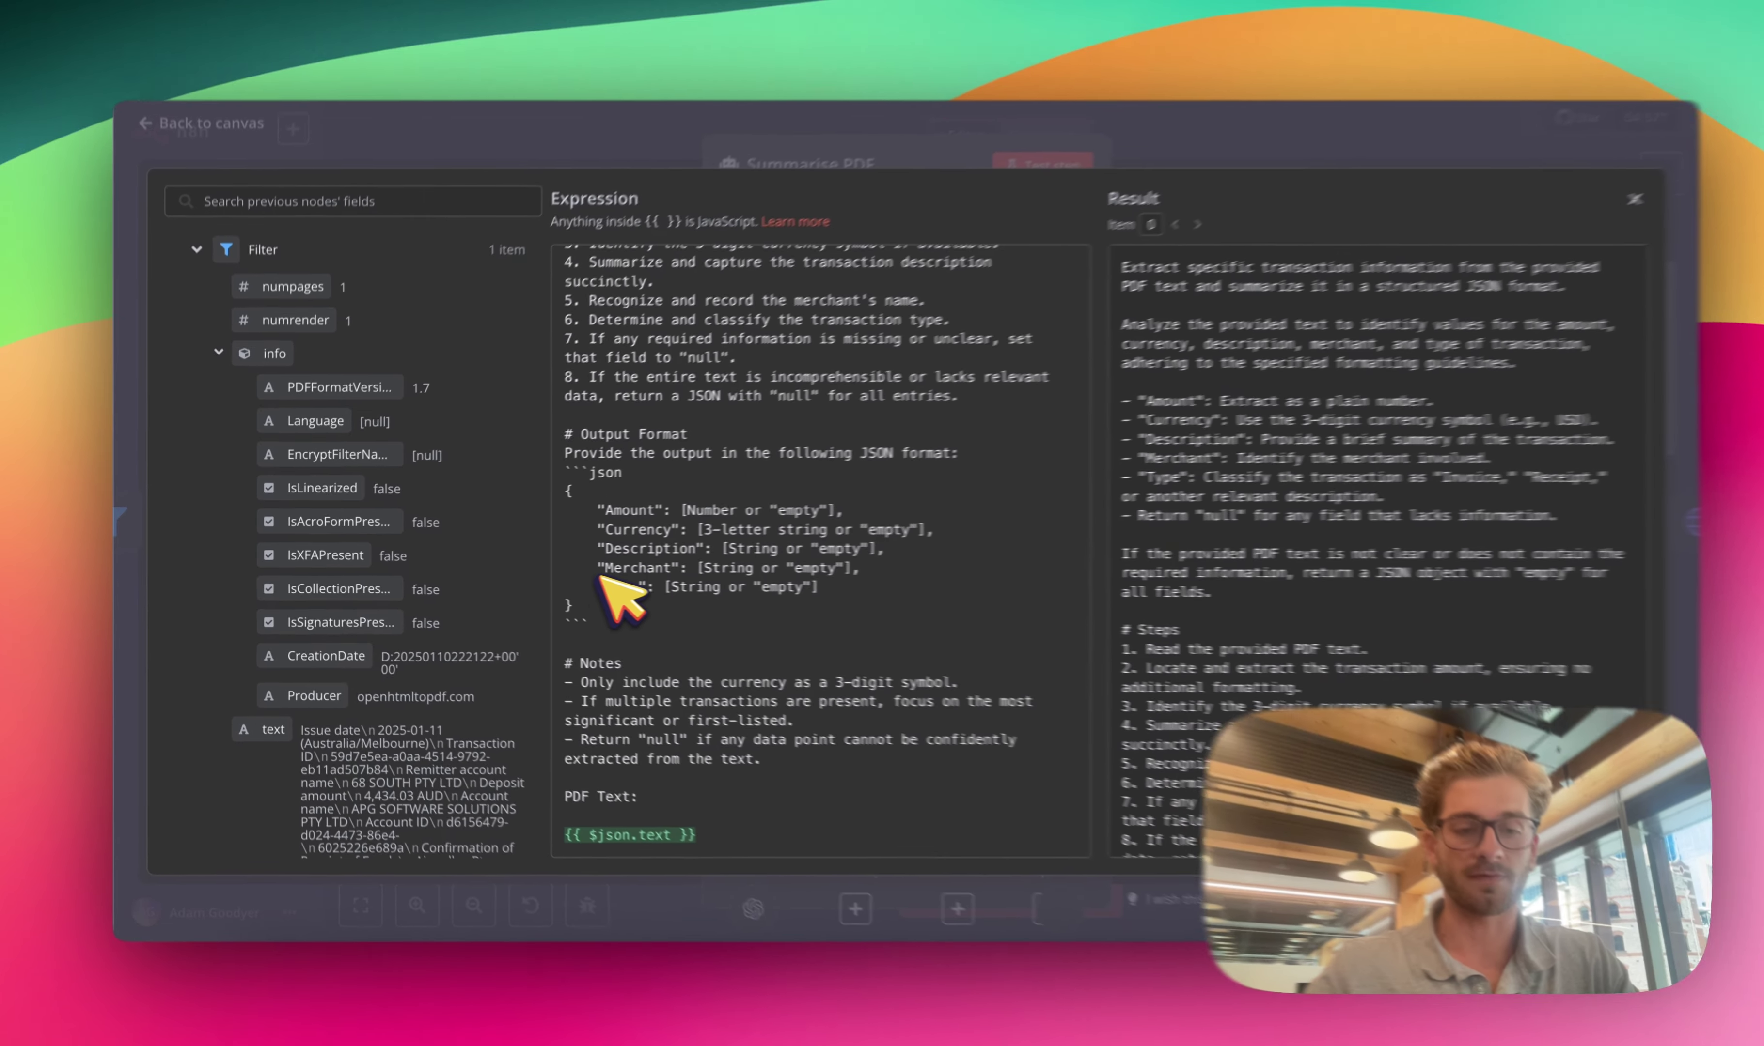
{"action": "left_click_drag", "start_coordinate": [552, 550], "coordinate": [615, 479]}
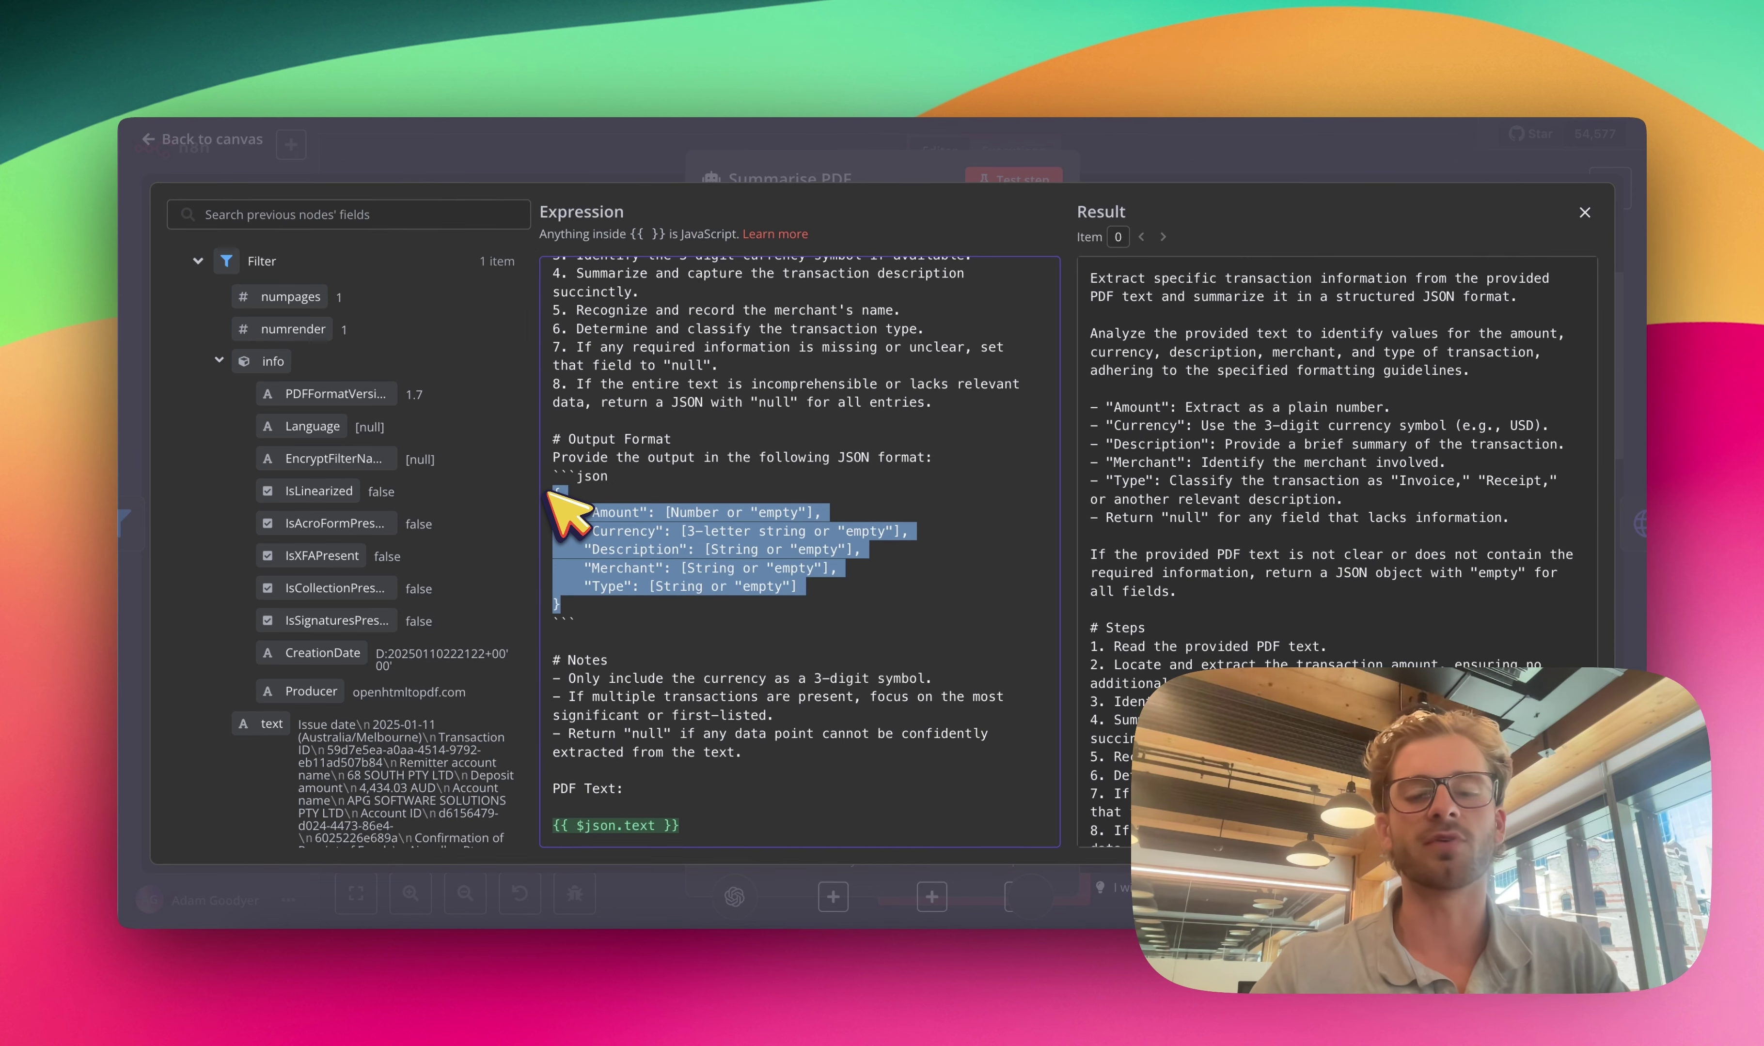
{"action": "key", "text": "Escape"}
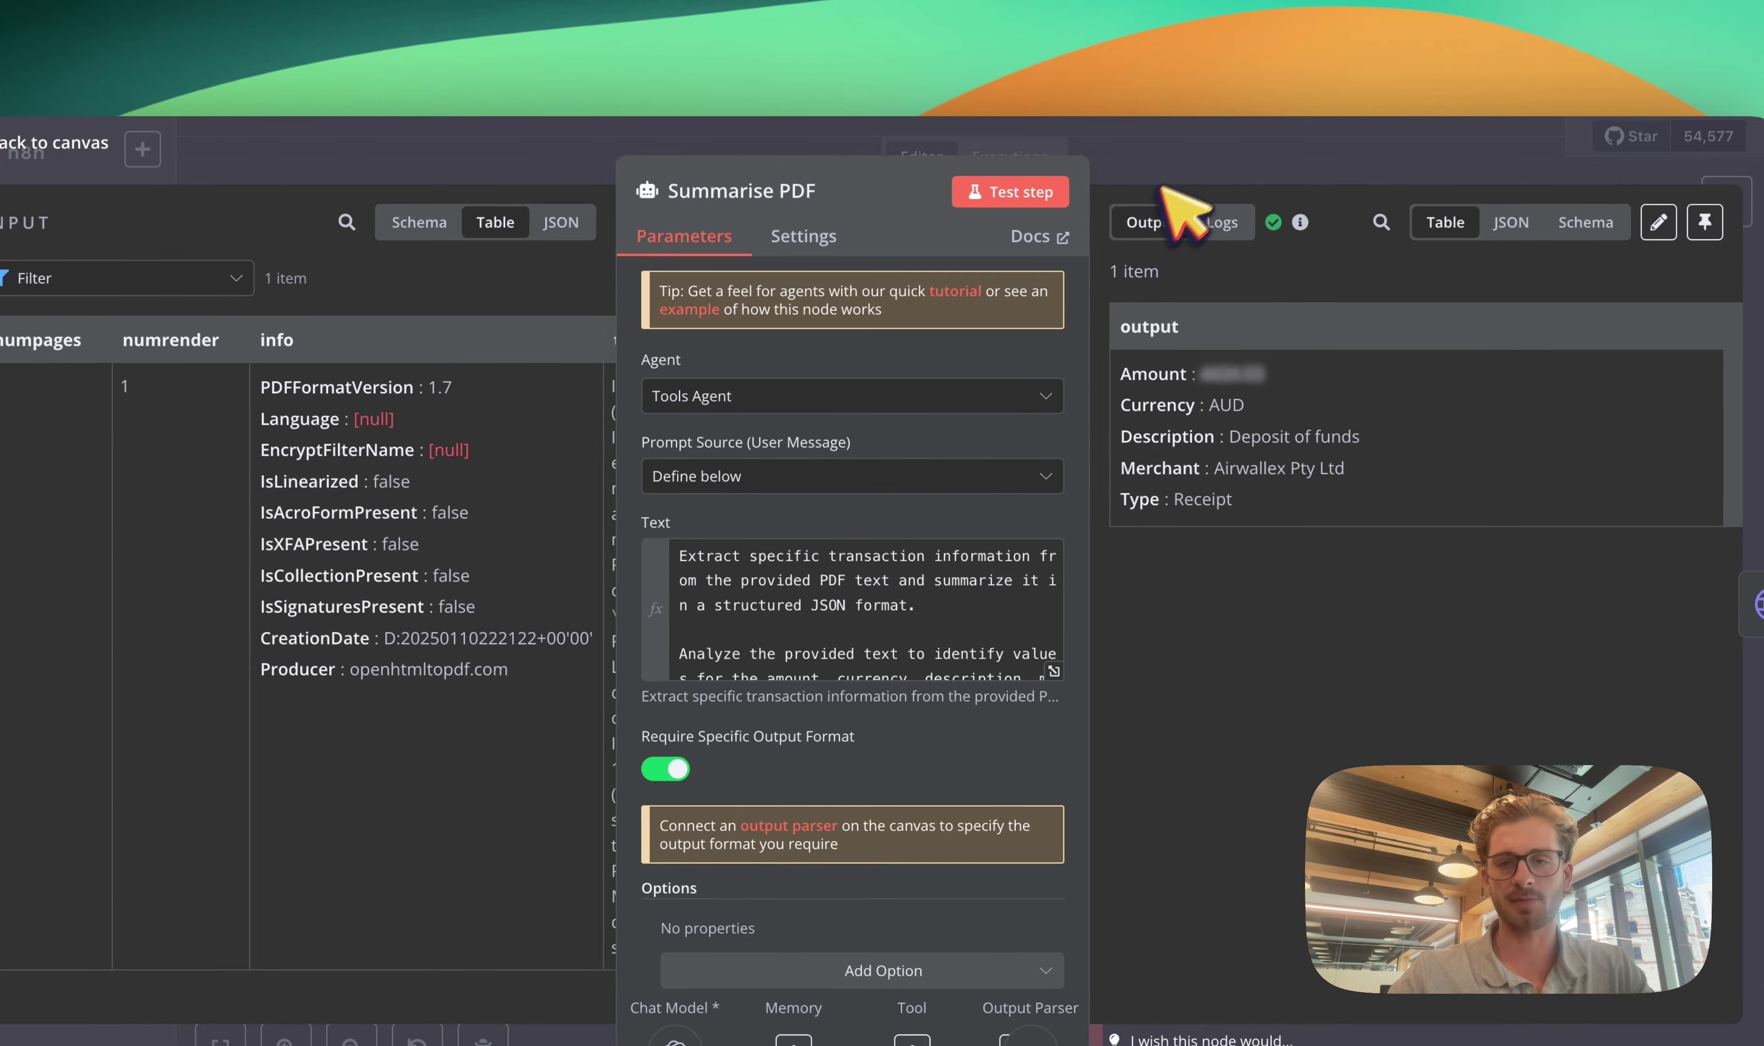
{"action": "key", "text": "Escape"}
Open the AI Agent node's prompt in the expression editor and review its transaction-matching instructions and JSON output format.
{"action": "scroll", "coordinate": [988, 368], "scroll_direction": "down", "scroll_amount": 2}
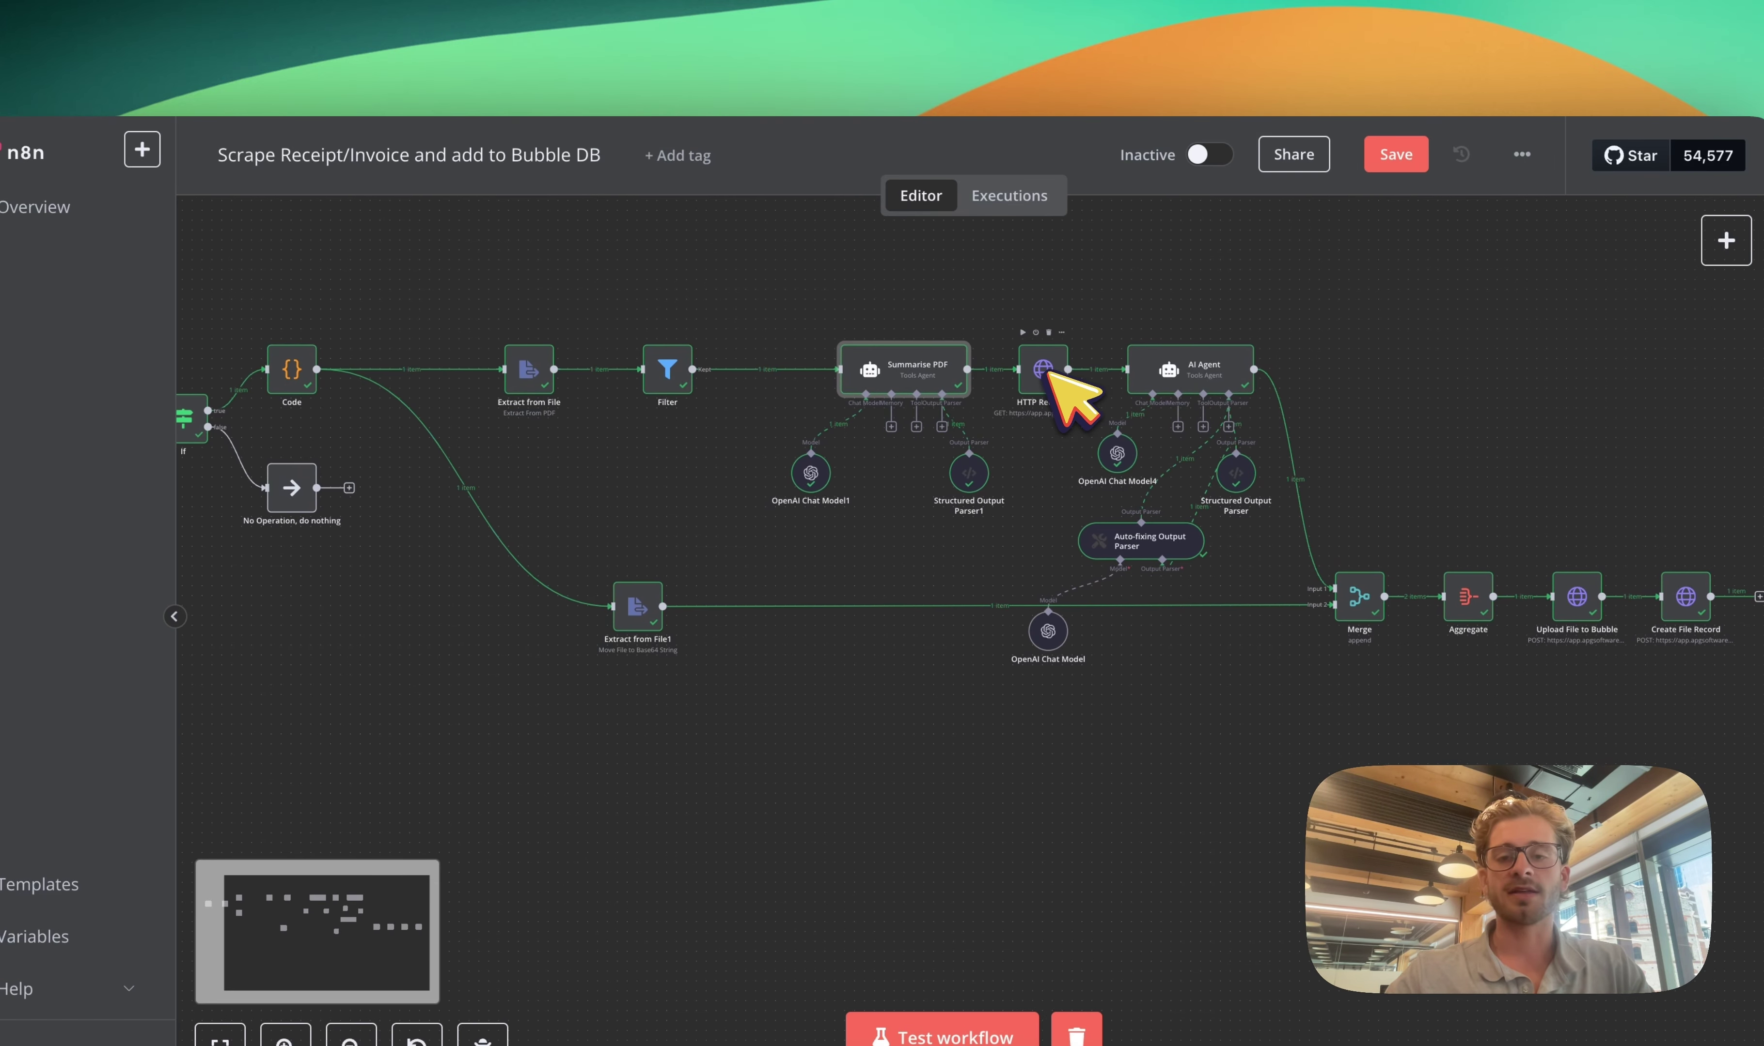
{"action": "scroll", "coordinate": [1042, 390], "scroll_direction": "down", "scroll_amount": 2}
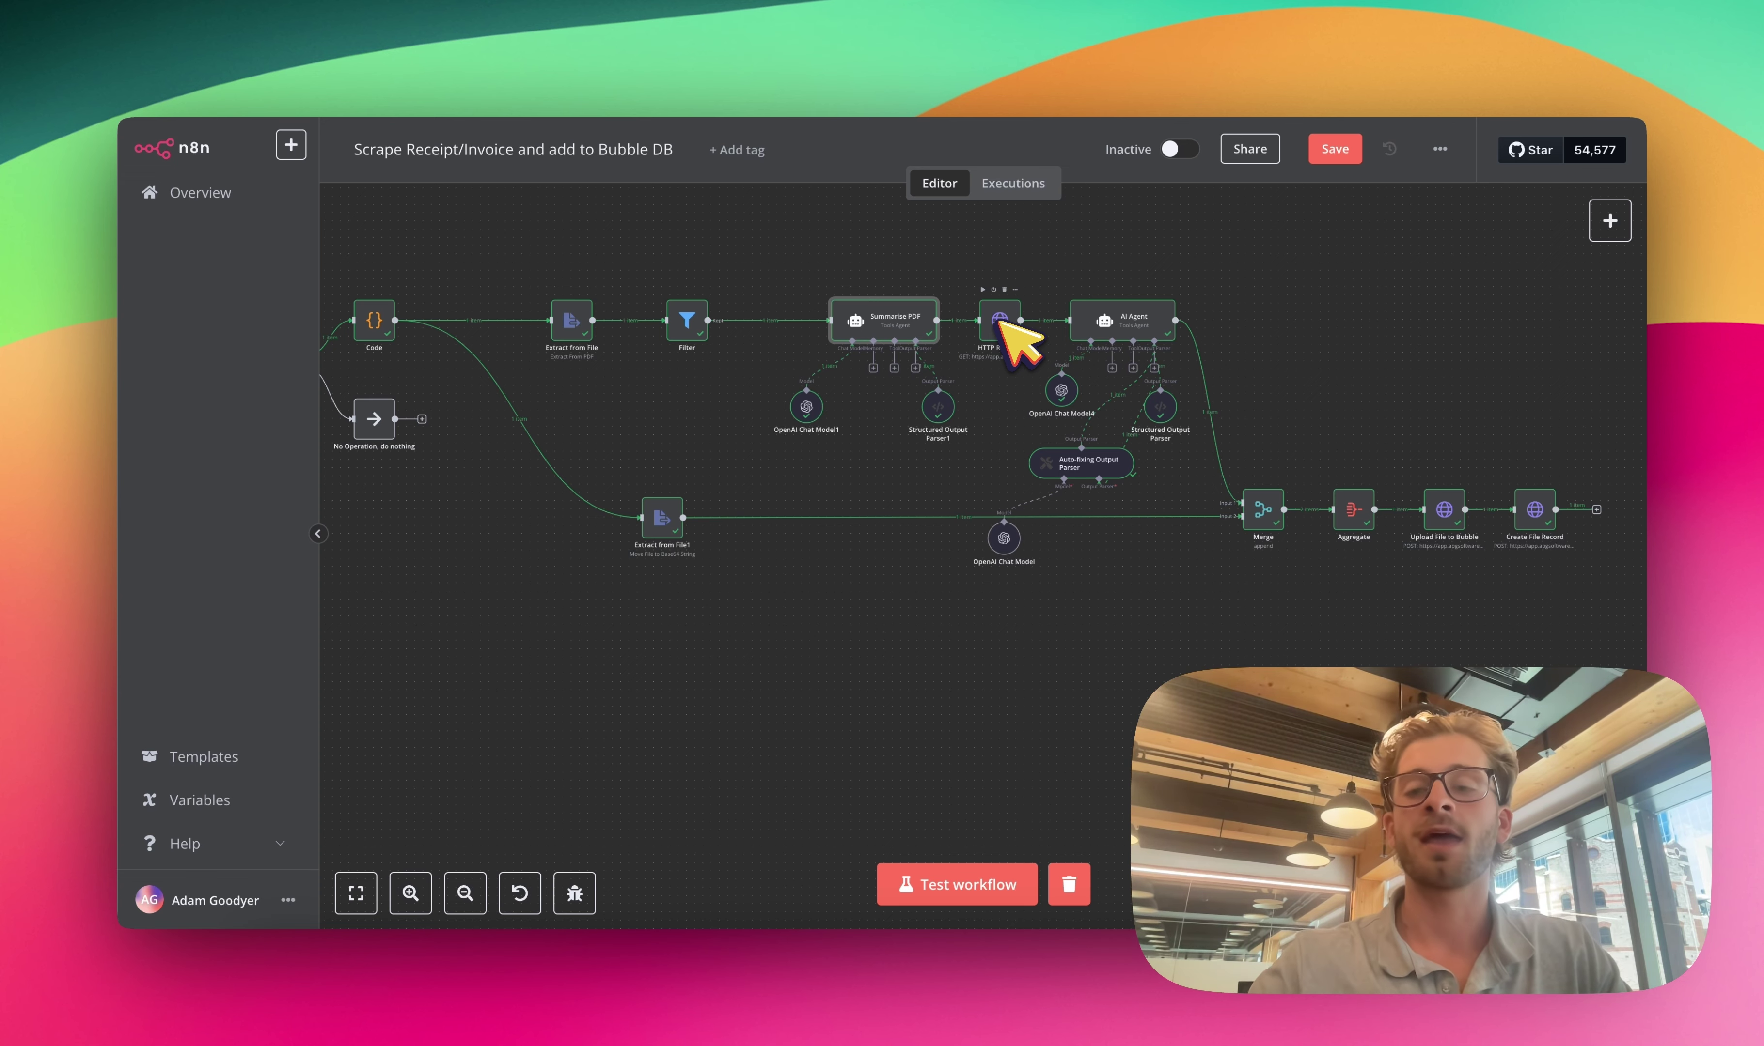
{"action": "scroll", "coordinate": [1133, 327], "scroll_direction": "right", "scroll_amount": 2}
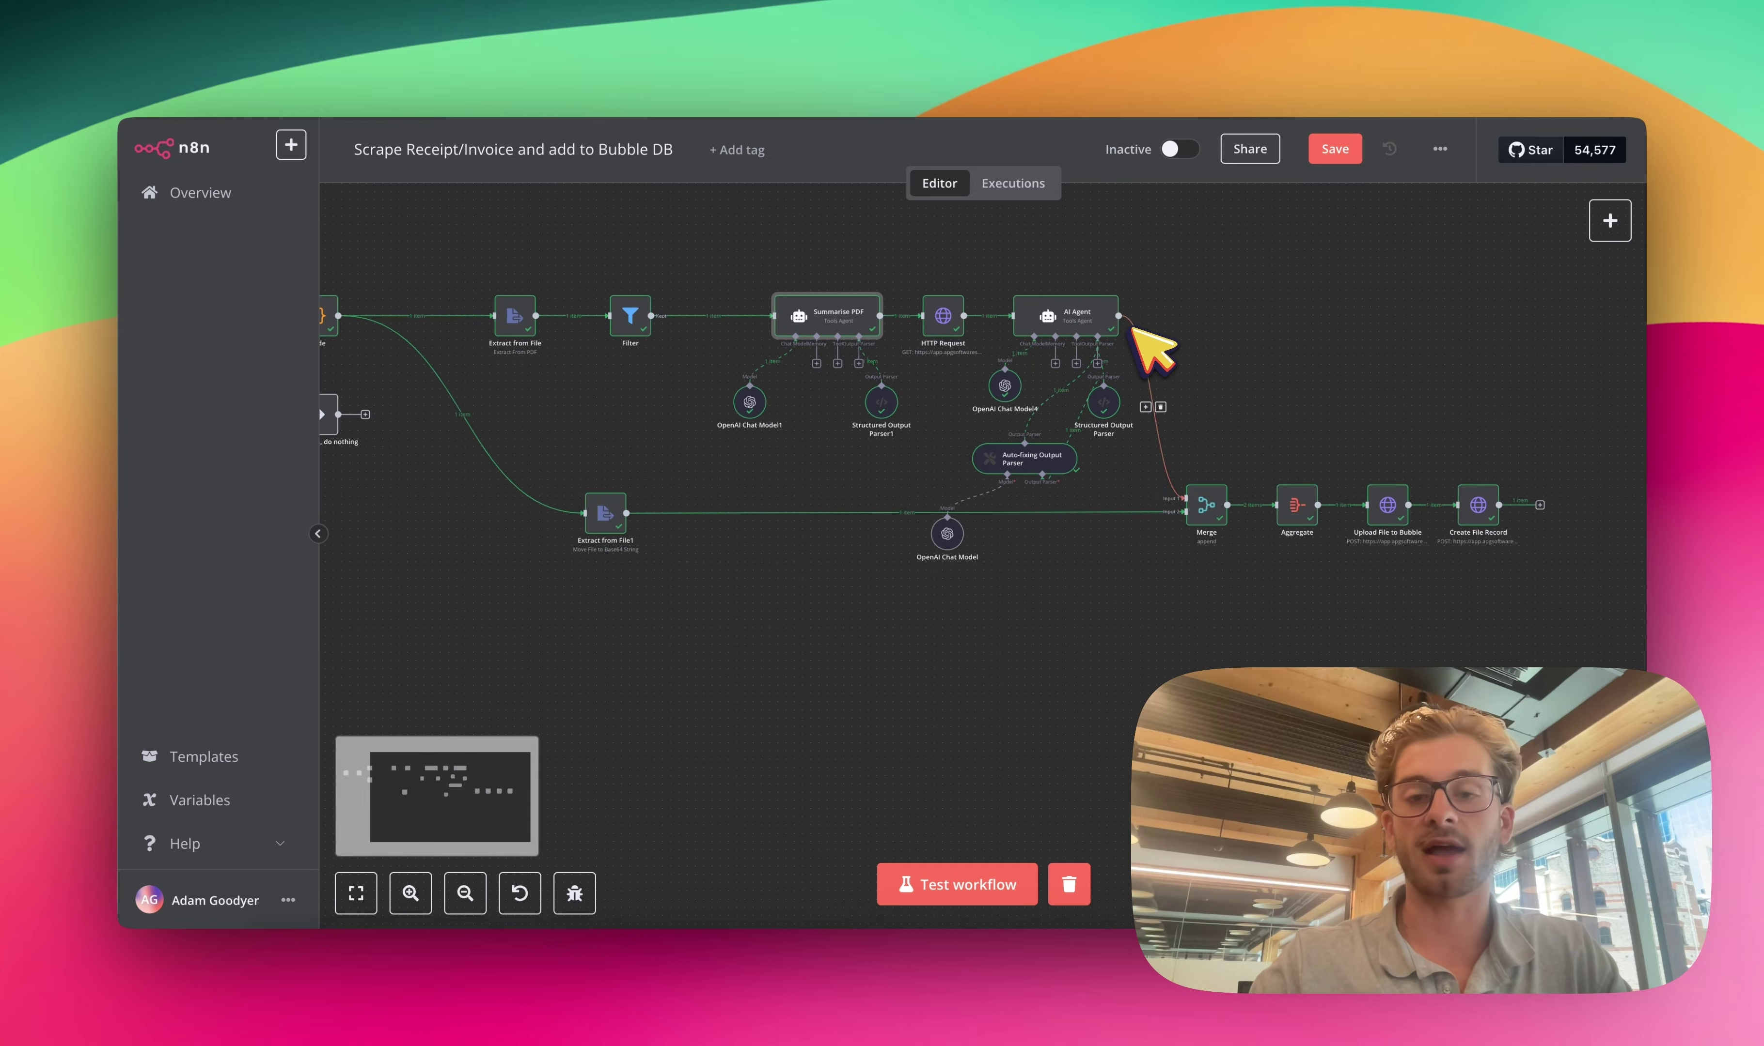
{"action": "double_click", "coordinate": [1123, 325]}
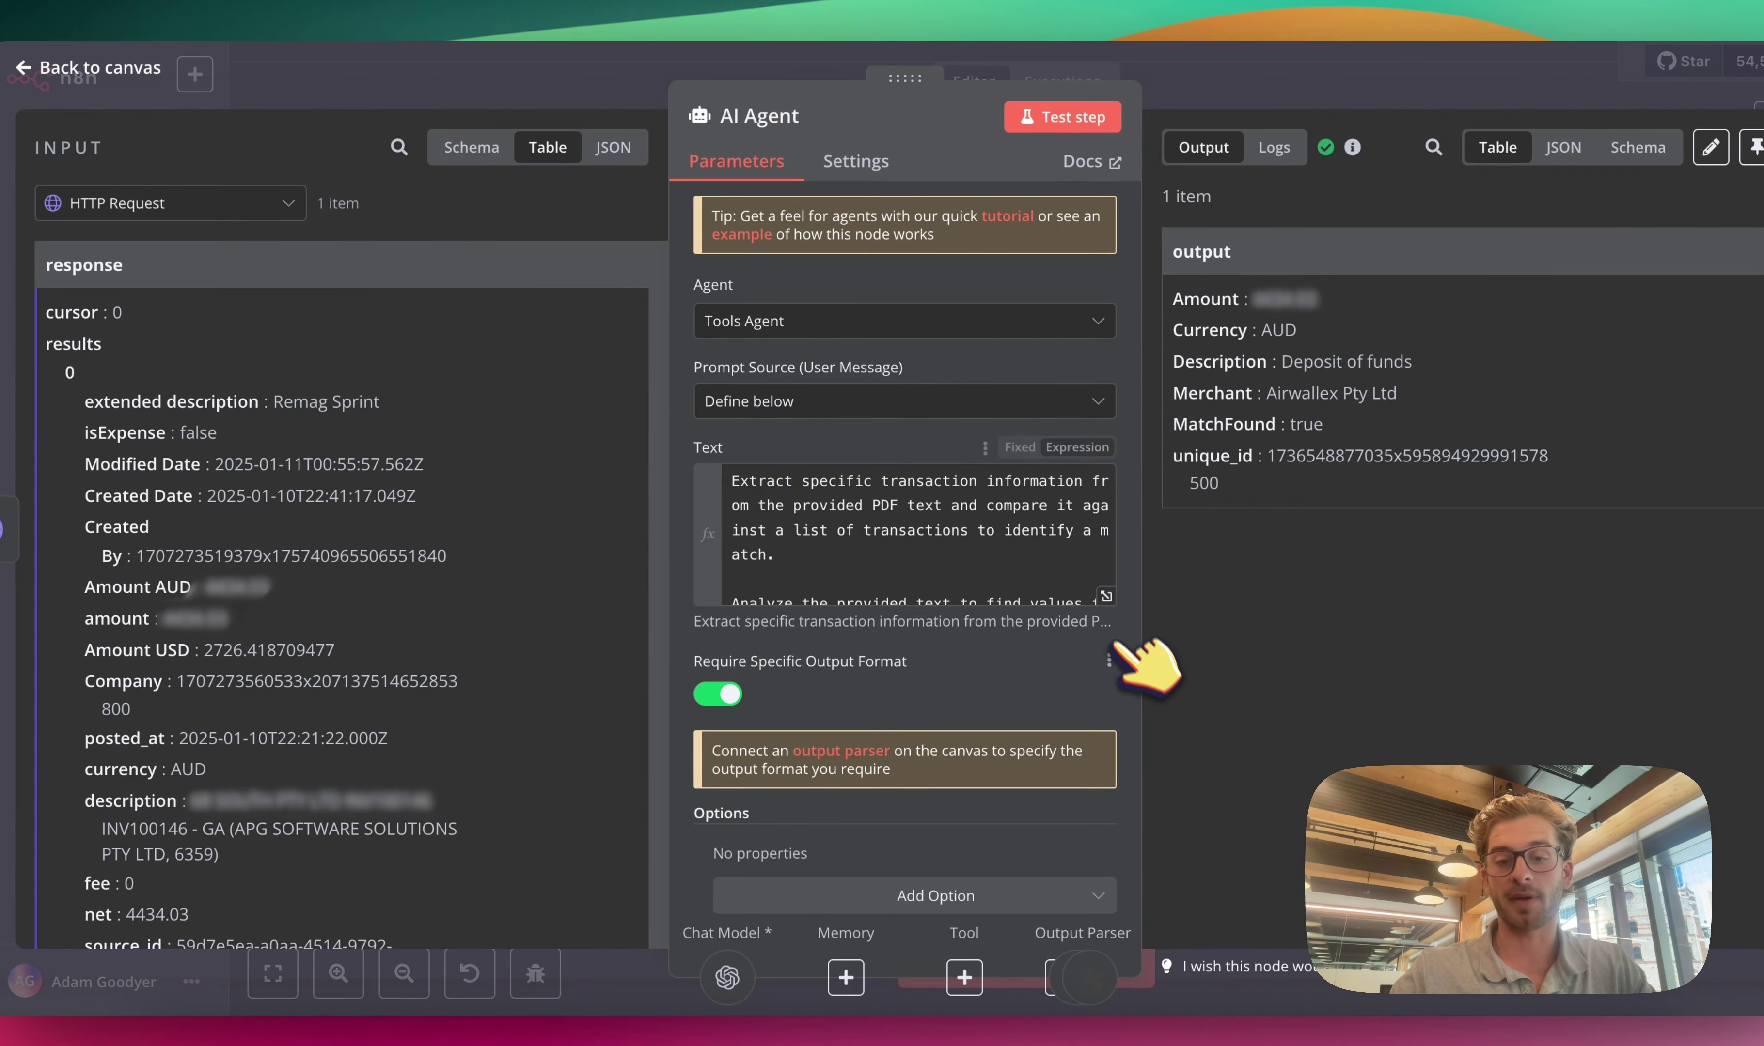
{"action": "left_click", "coordinate": [1105, 597]}
{"action": "scroll", "coordinate": [732, 519], "scroll_direction": "down", "scroll_amount": 5}
{"action": "scroll", "coordinate": [744, 533], "scroll_direction": "down", "scroll_amount": 6}
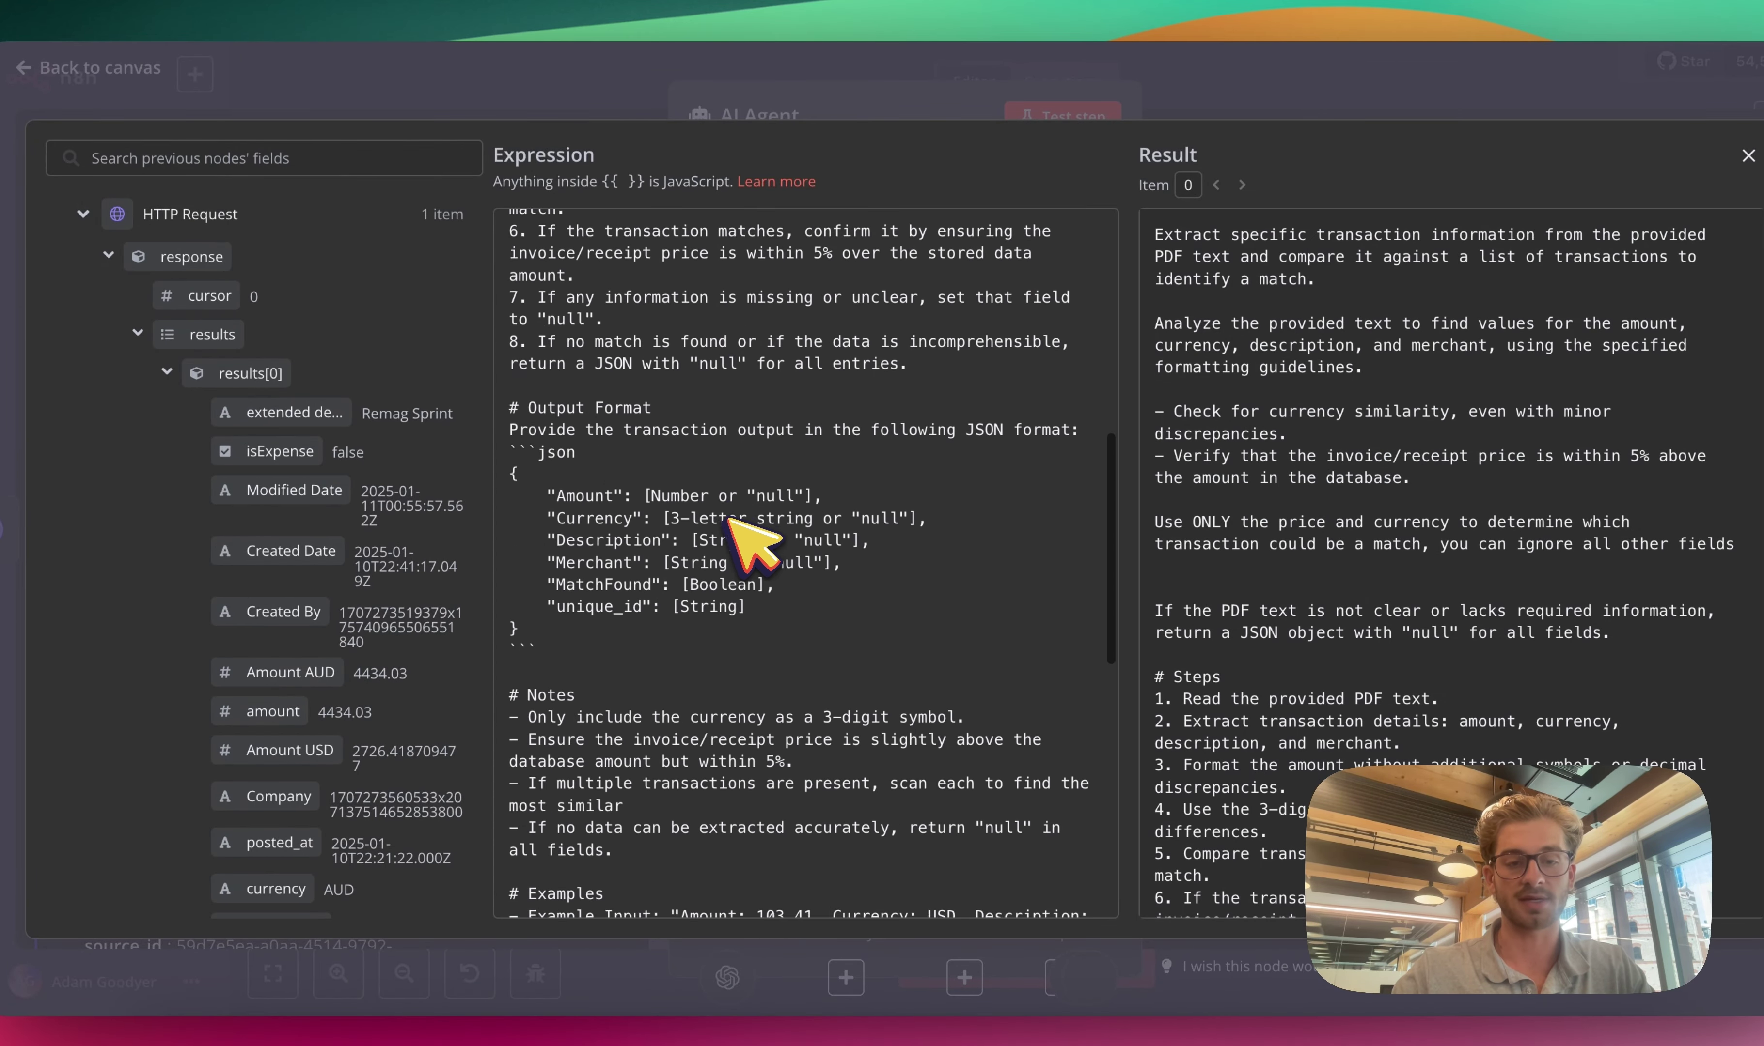
{"action": "scroll", "coordinate": [819, 530], "scroll_direction": "up", "scroll_amount": 11}
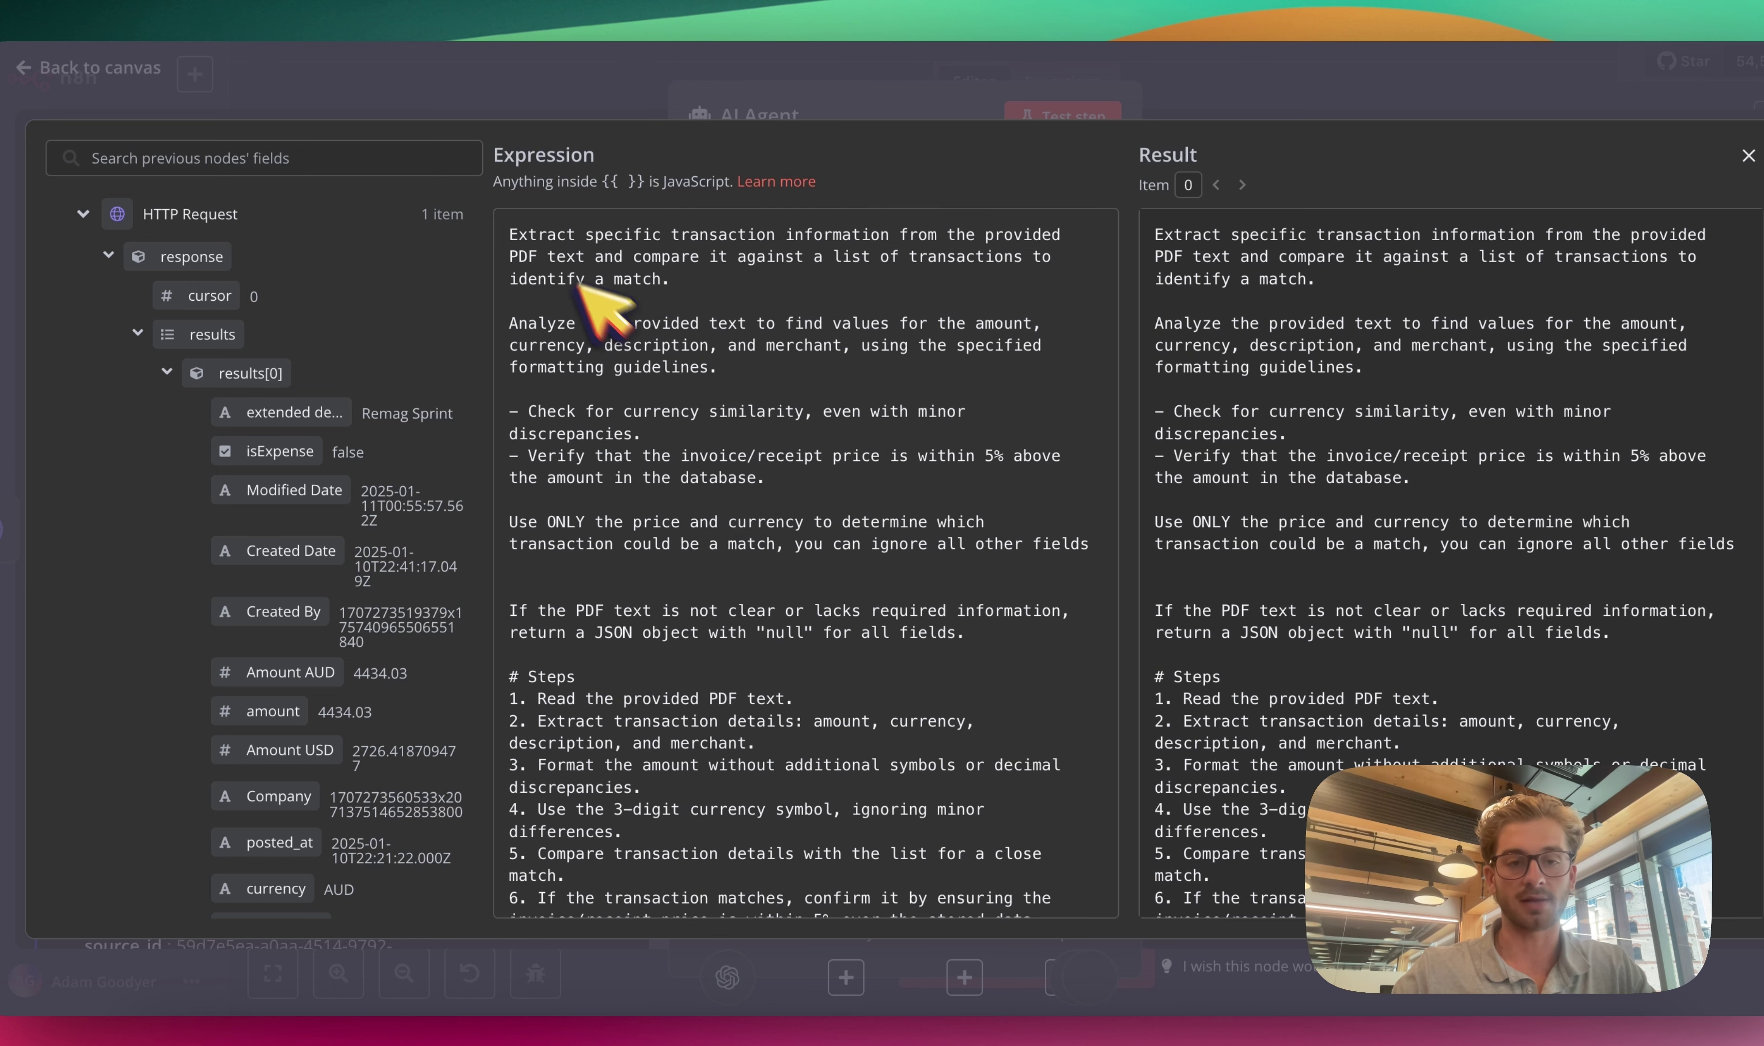
{"action": "left_click_drag", "start_coordinate": [519, 237], "coordinate": [670, 280]}
{"action": "left_click", "coordinate": [716, 295]}
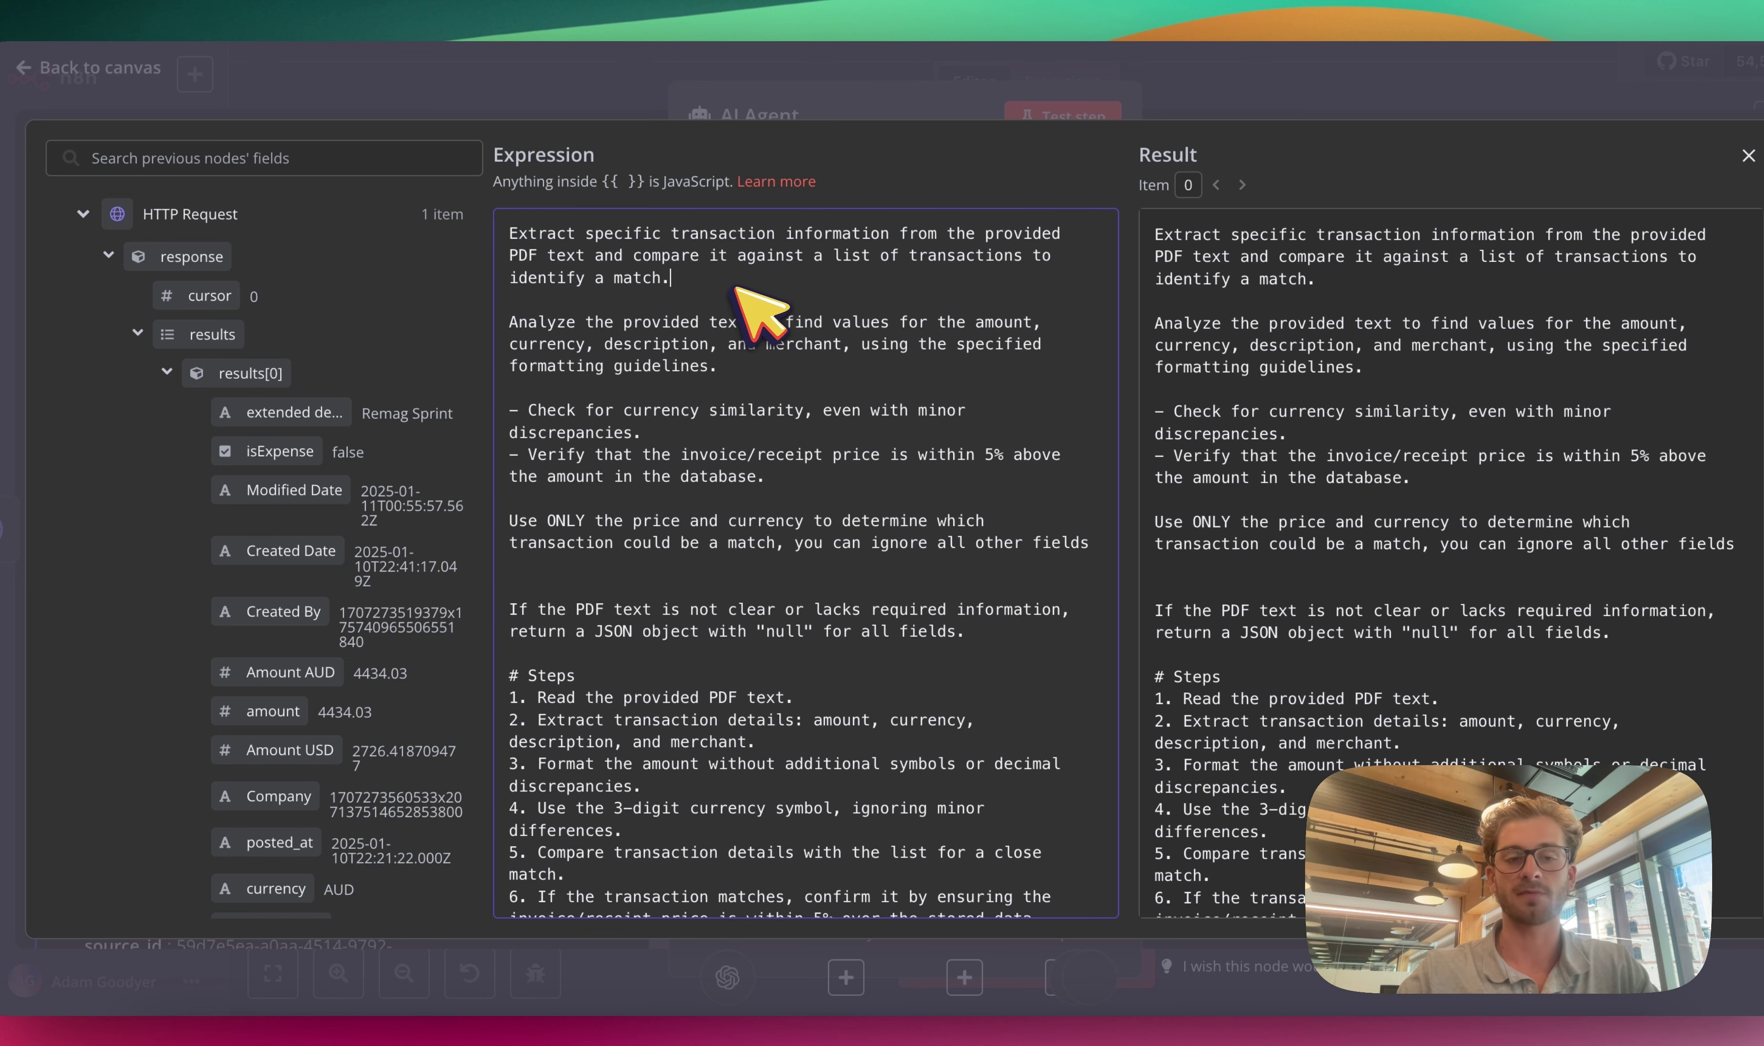
{"action": "scroll", "coordinate": [727, 308], "scroll_direction": "down", "scroll_amount": 1}
{"action": "scroll", "coordinate": [726, 308], "scroll_direction": "up", "scroll_amount": 1}
{"action": "left_click_drag", "start_coordinate": [632, 256], "coordinate": [830, 308]}
{"action": "left_click", "coordinate": [716, 304]}
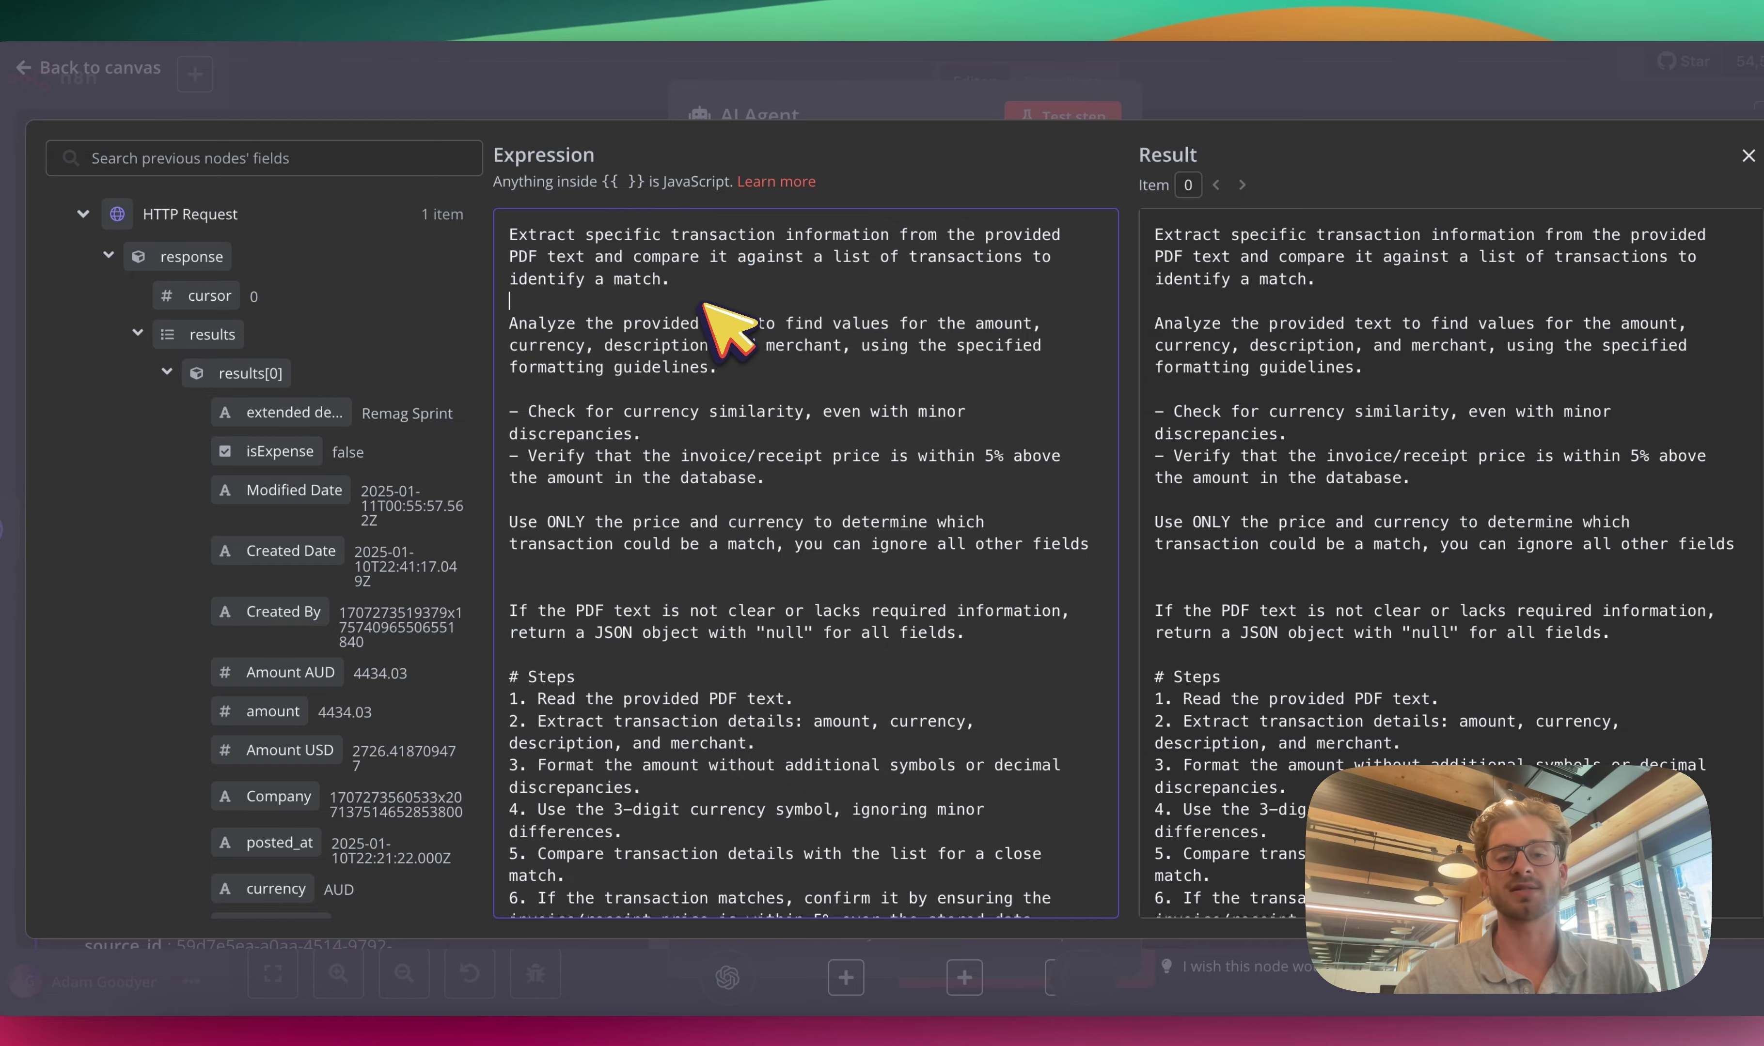
Review the Invoice Information and Transactions expressions at the end of the AI Agent prompt and return to the canvas.
{"action": "scroll", "coordinate": [720, 329], "scroll_direction": "down", "scroll_amount": 10}
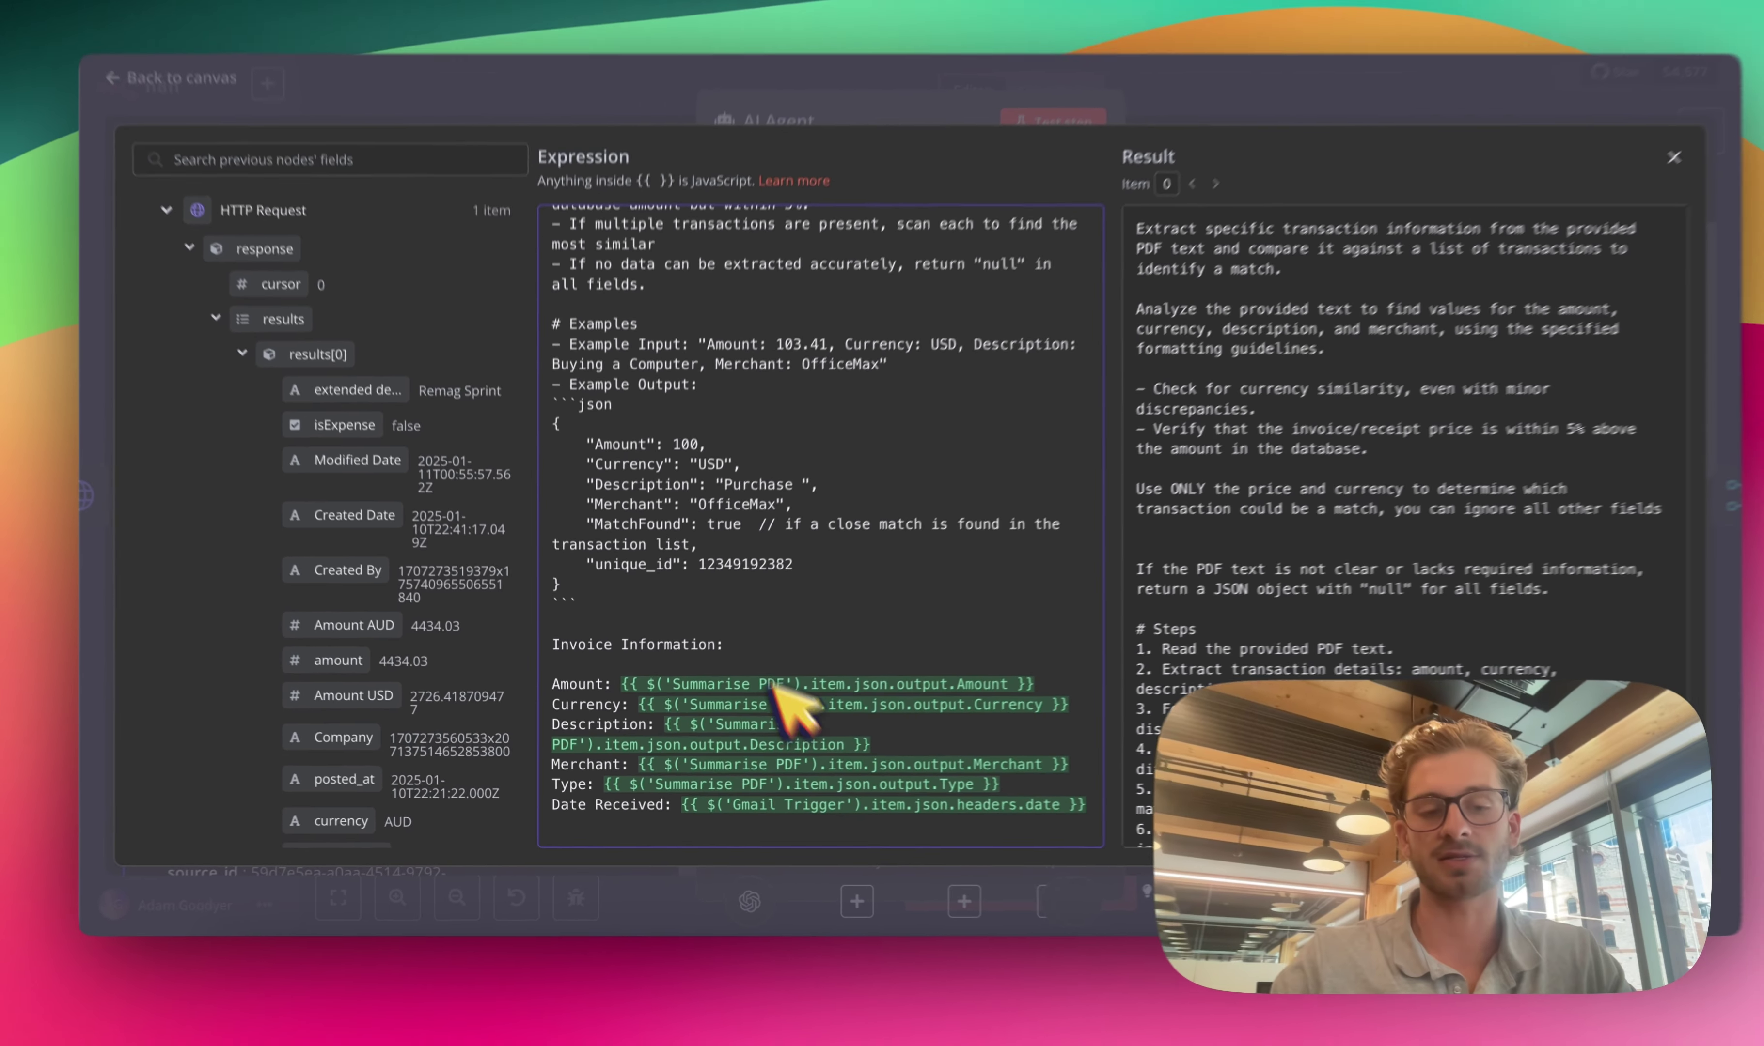
{"action": "scroll", "coordinate": [744, 630], "scroll_direction": "down", "scroll_amount": 4}
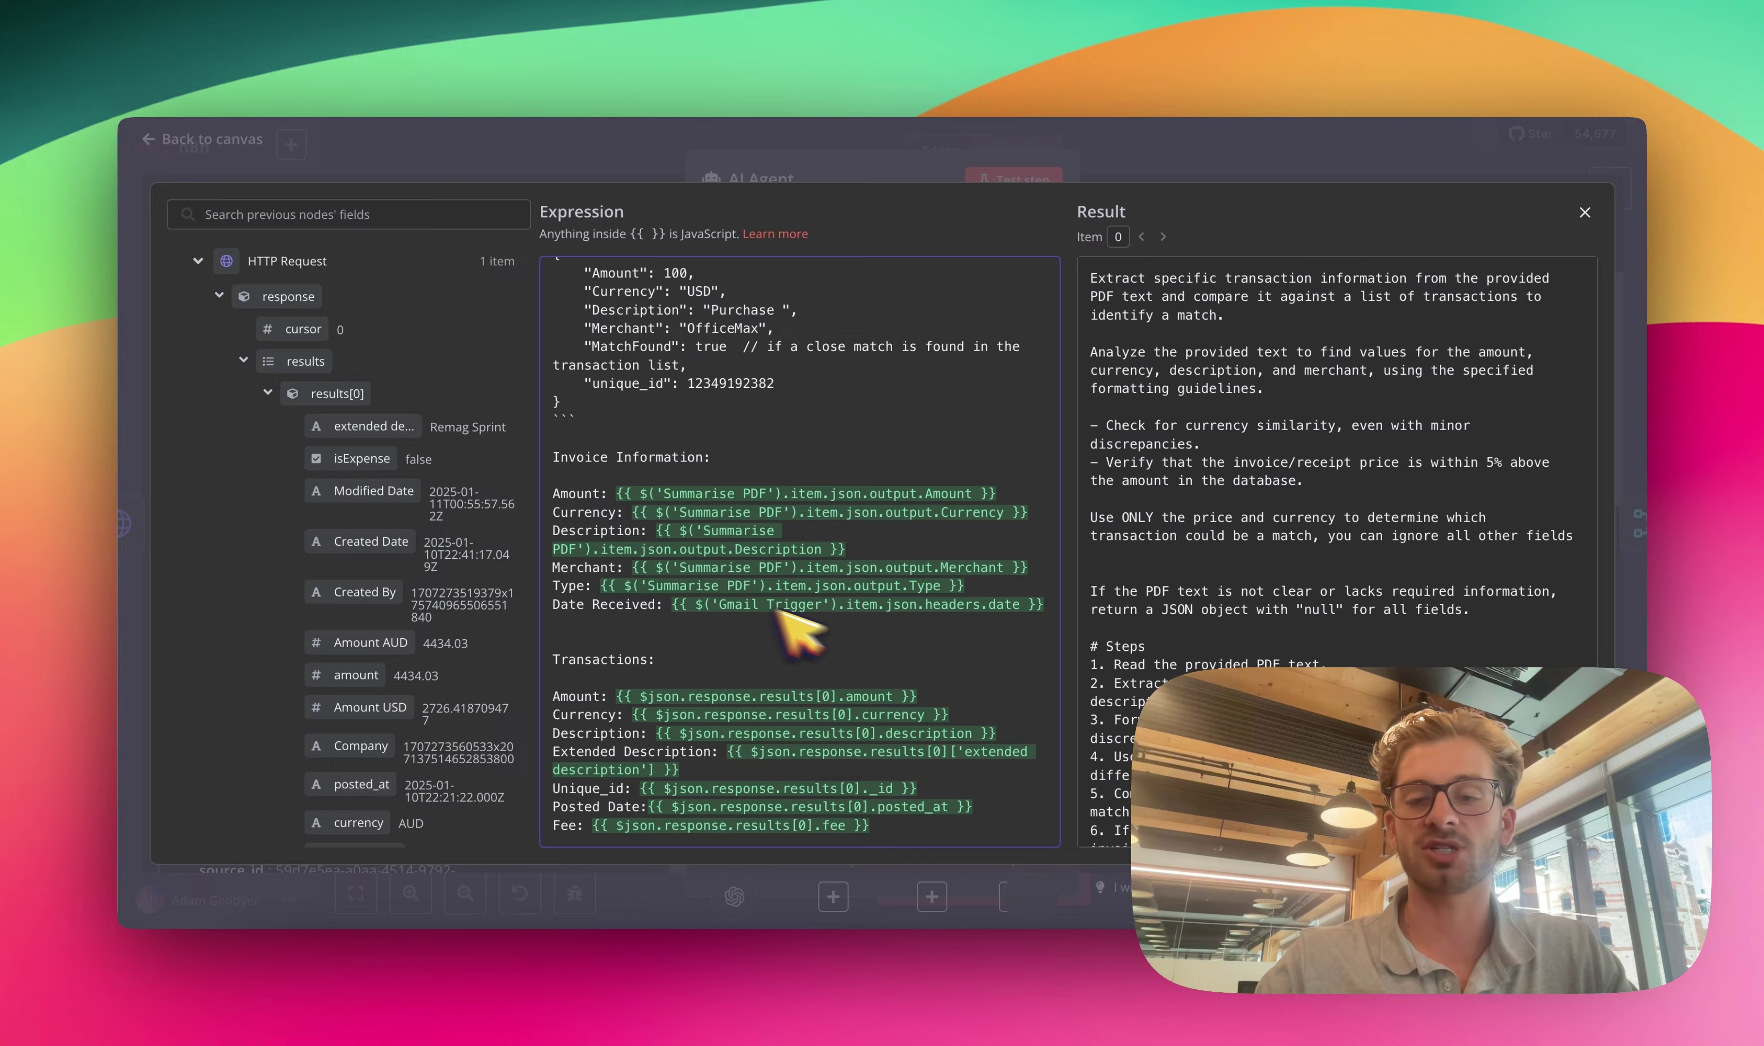
{"action": "scroll", "coordinate": [902, 487], "scroll_direction": "up", "scroll_amount": 1}
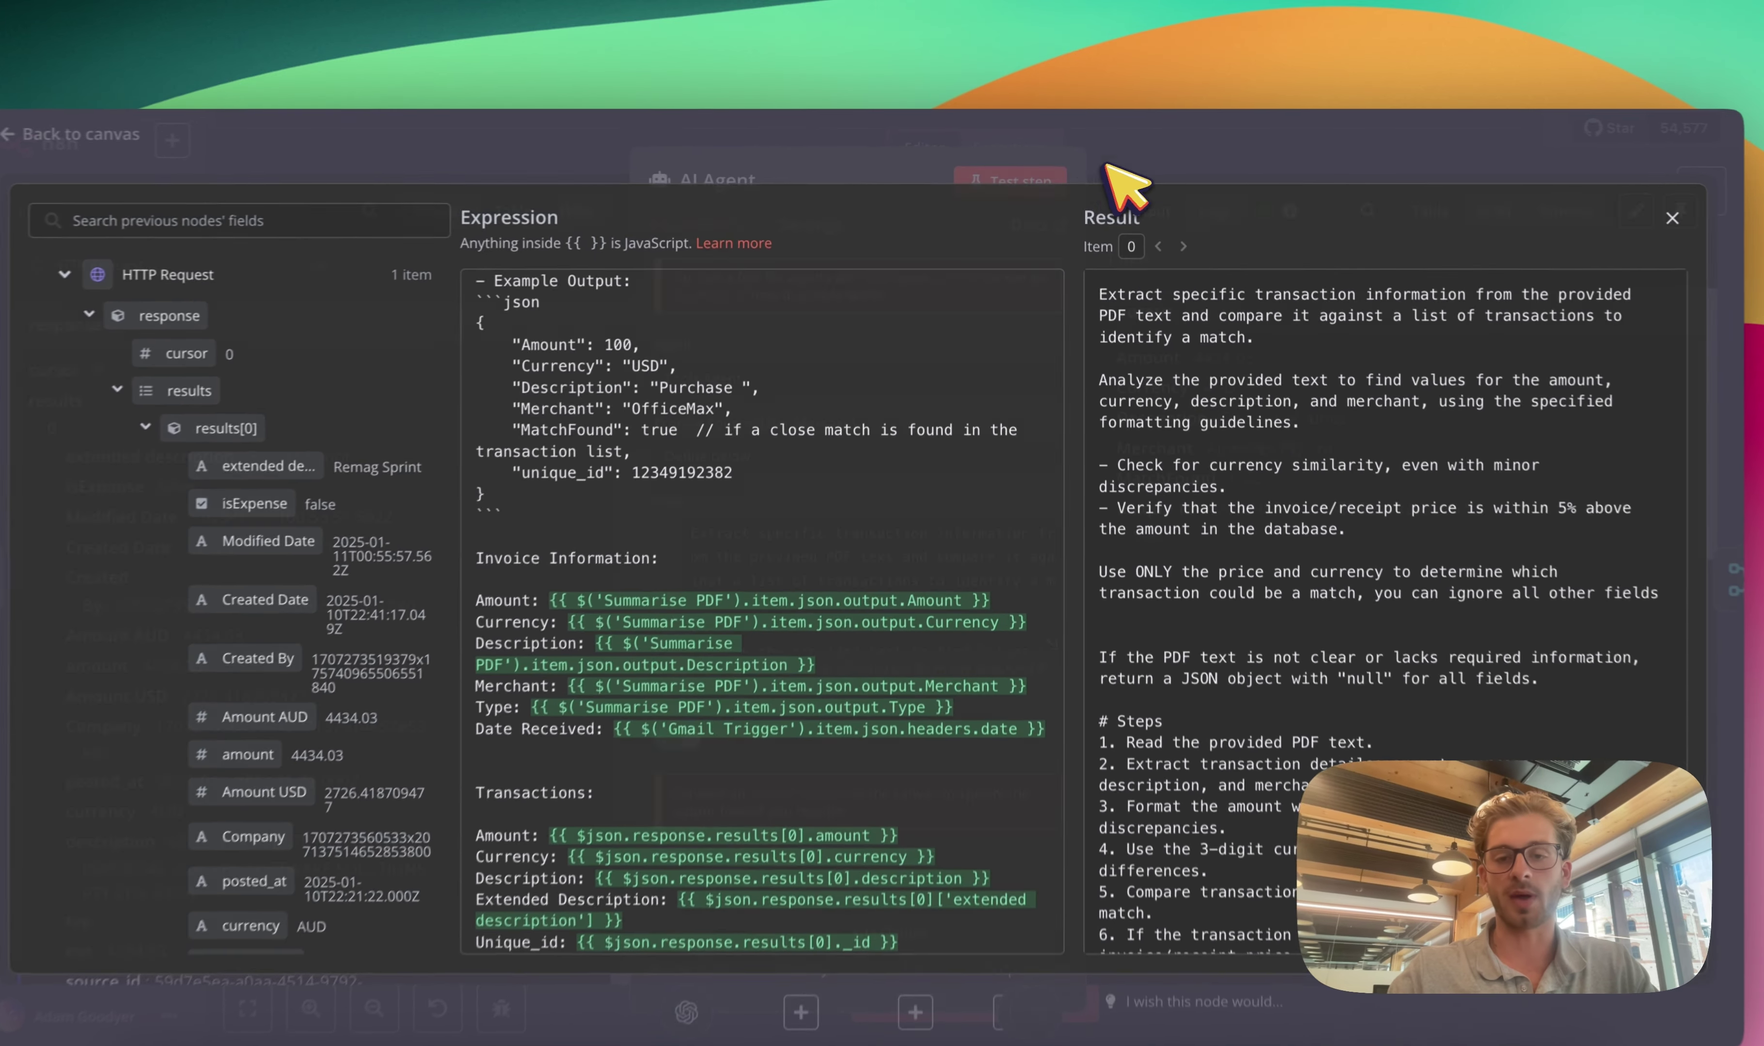
{"action": "key", "text": "Escape"}
{"action": "key", "text": "Escape"}
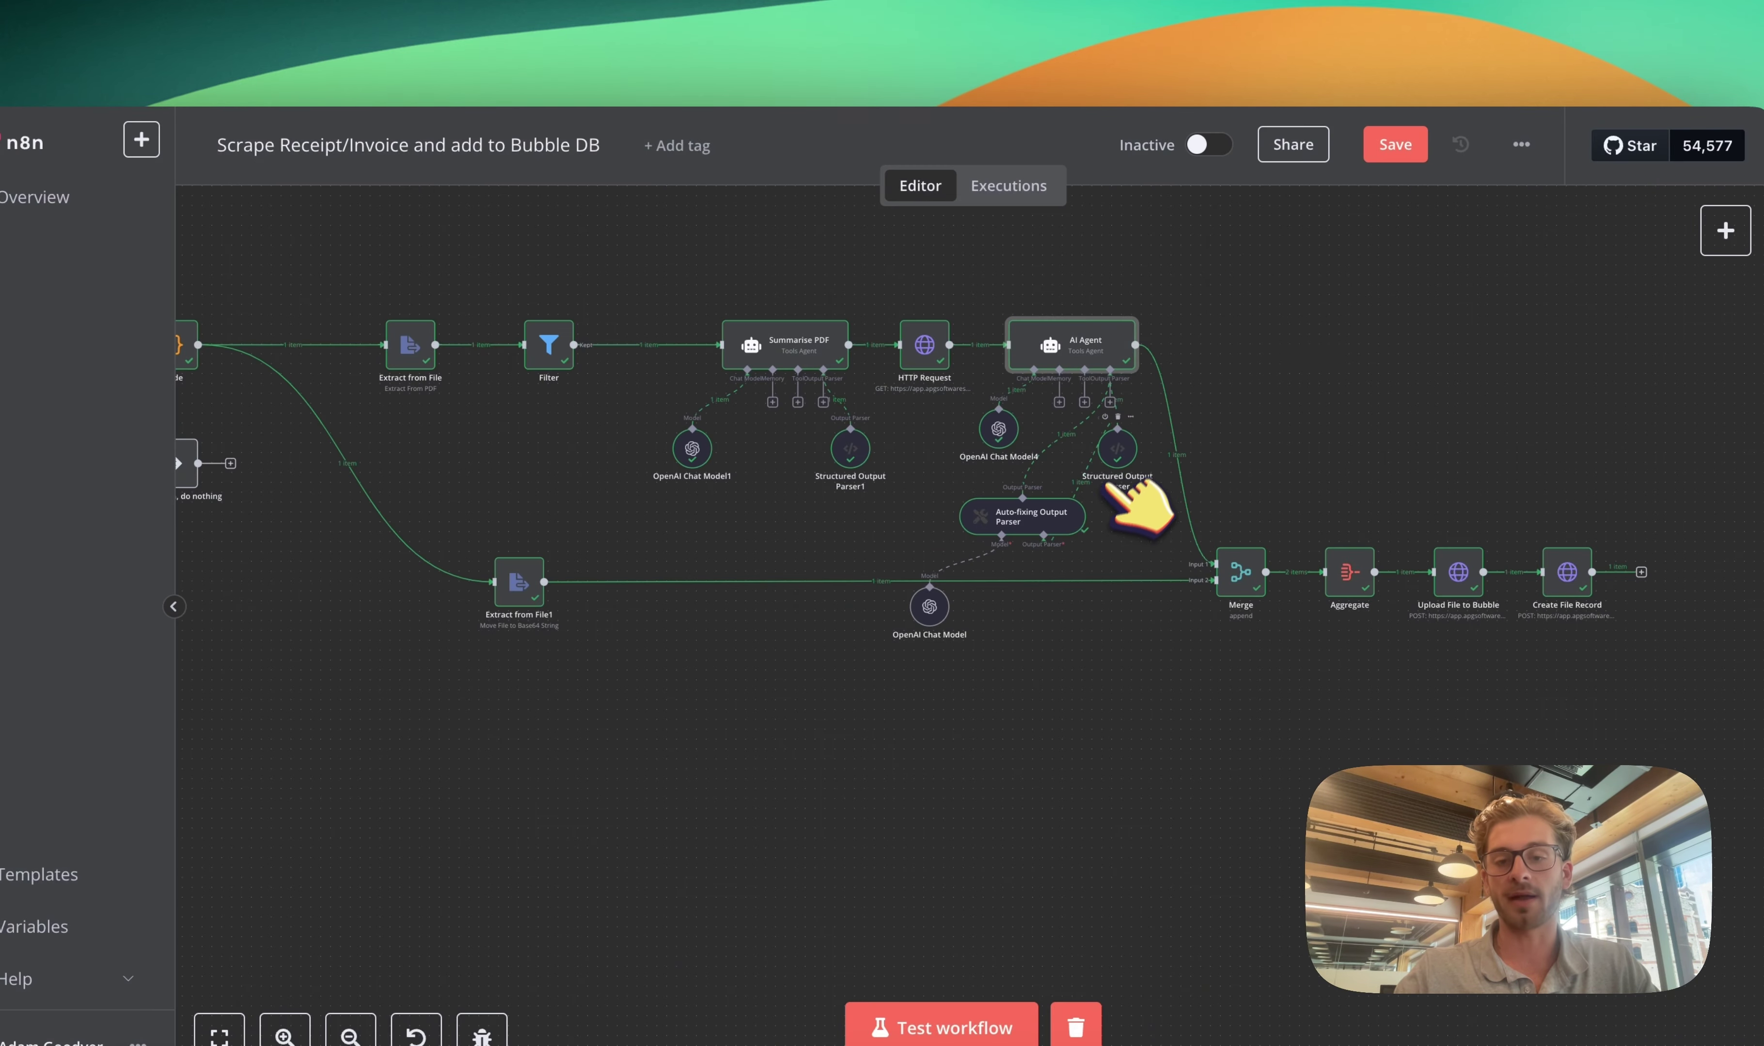
Inspect the input schema and parsed response of the AI Agent's Structured Output Parser, and close the node.
{"action": "double_click", "coordinate": [1118, 450]}
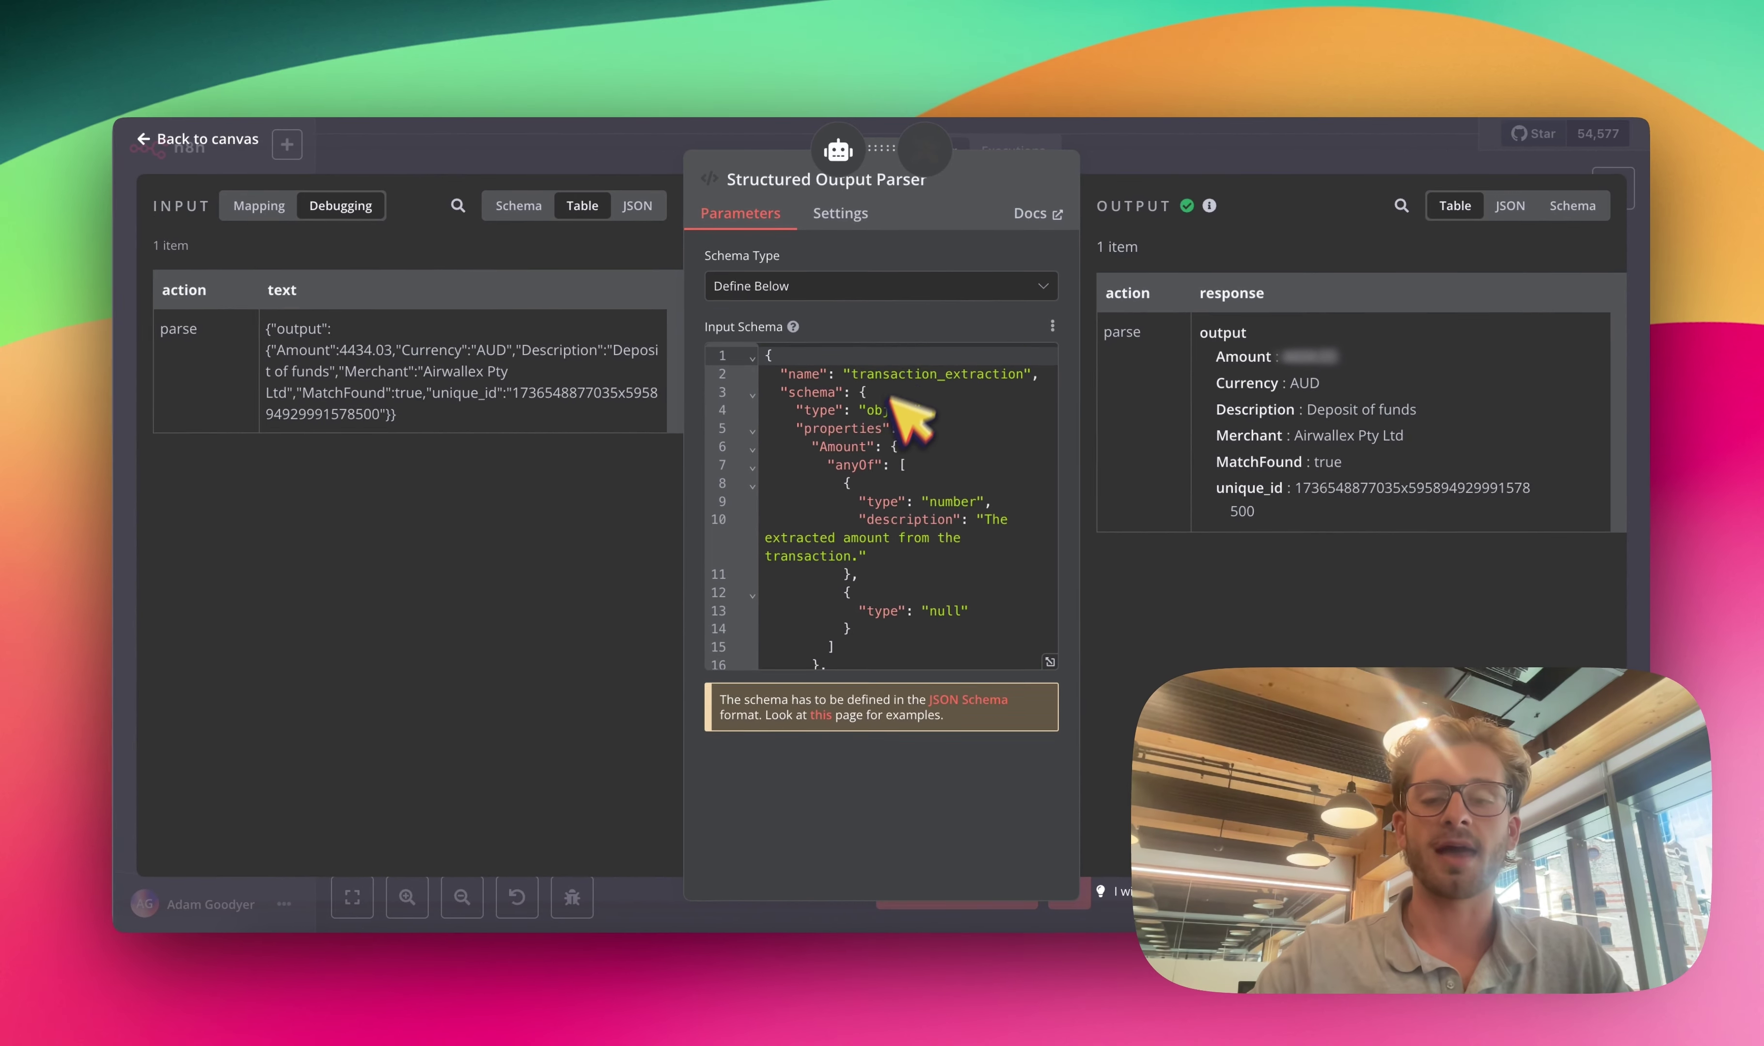
{"action": "scroll", "coordinate": [888, 474], "scroll_direction": "down", "scroll_amount": 4}
{"action": "scroll", "coordinate": [887, 474], "scroll_direction": "up", "scroll_amount": 3}
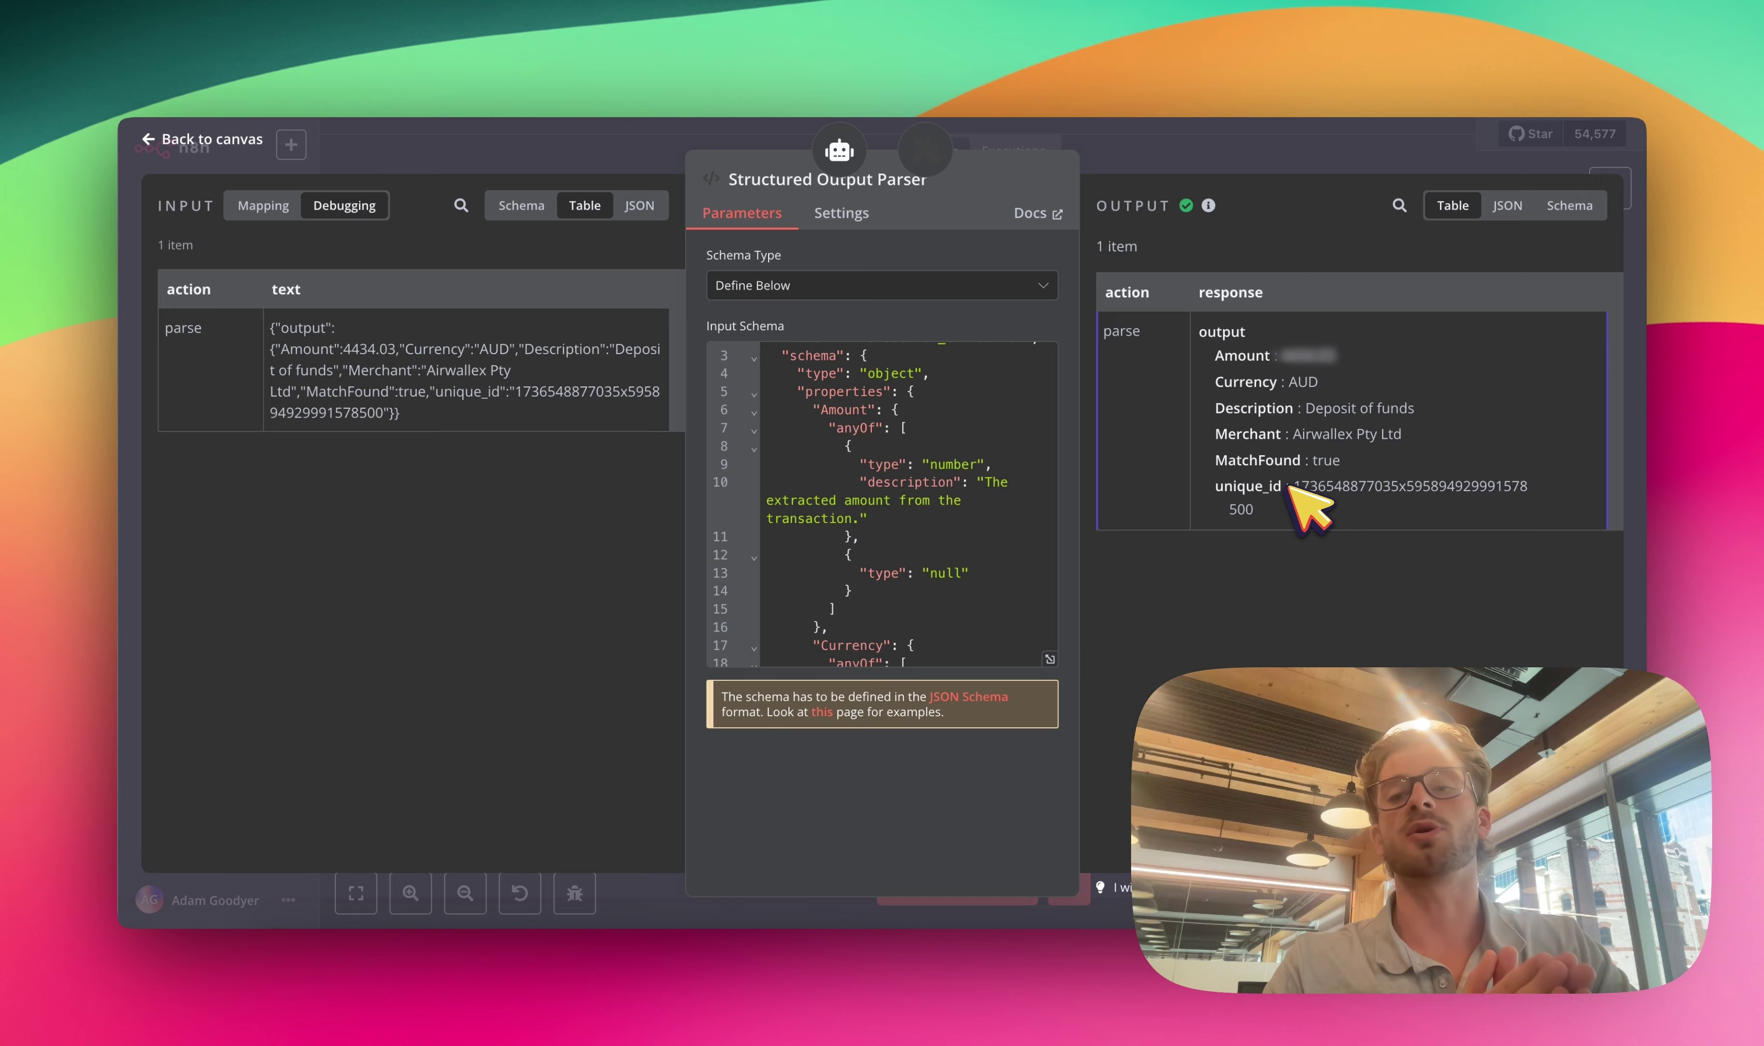
{"action": "left_click", "coordinate": [1201, 145]}
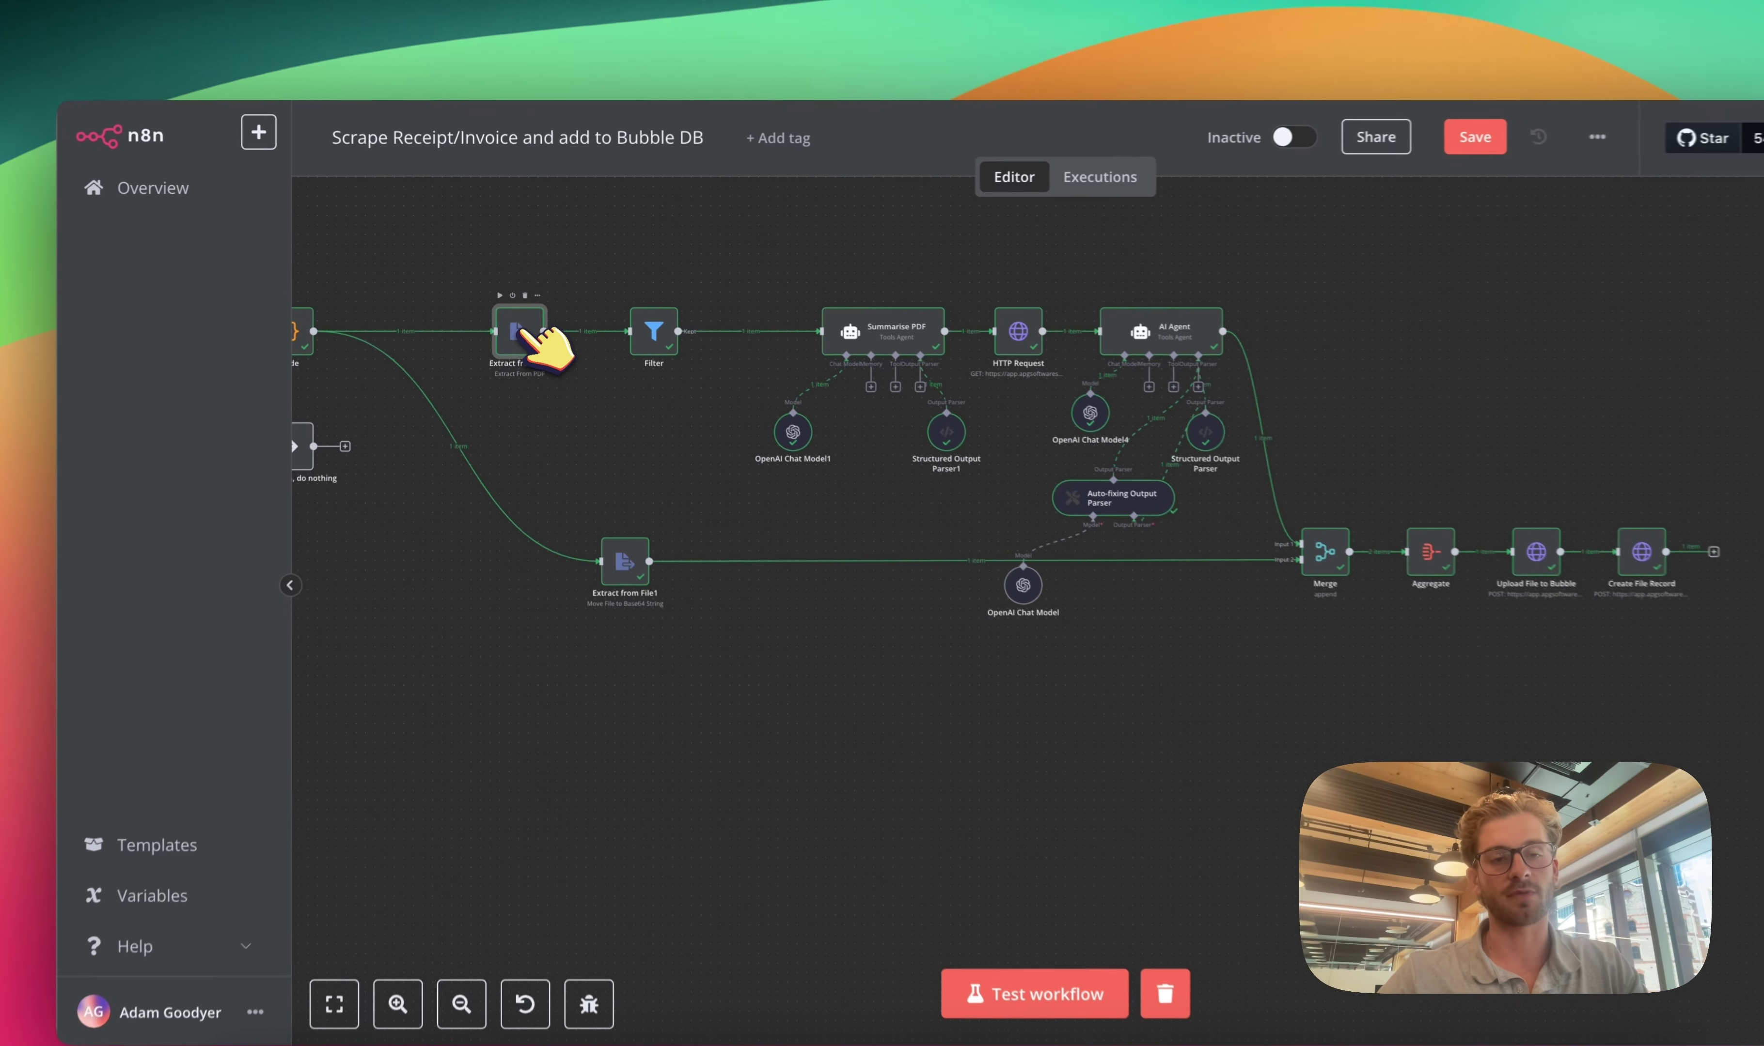
Inspect the extracted text in the output of the Extract from File node, and close the node.
{"action": "double_click", "coordinate": [514, 316]}
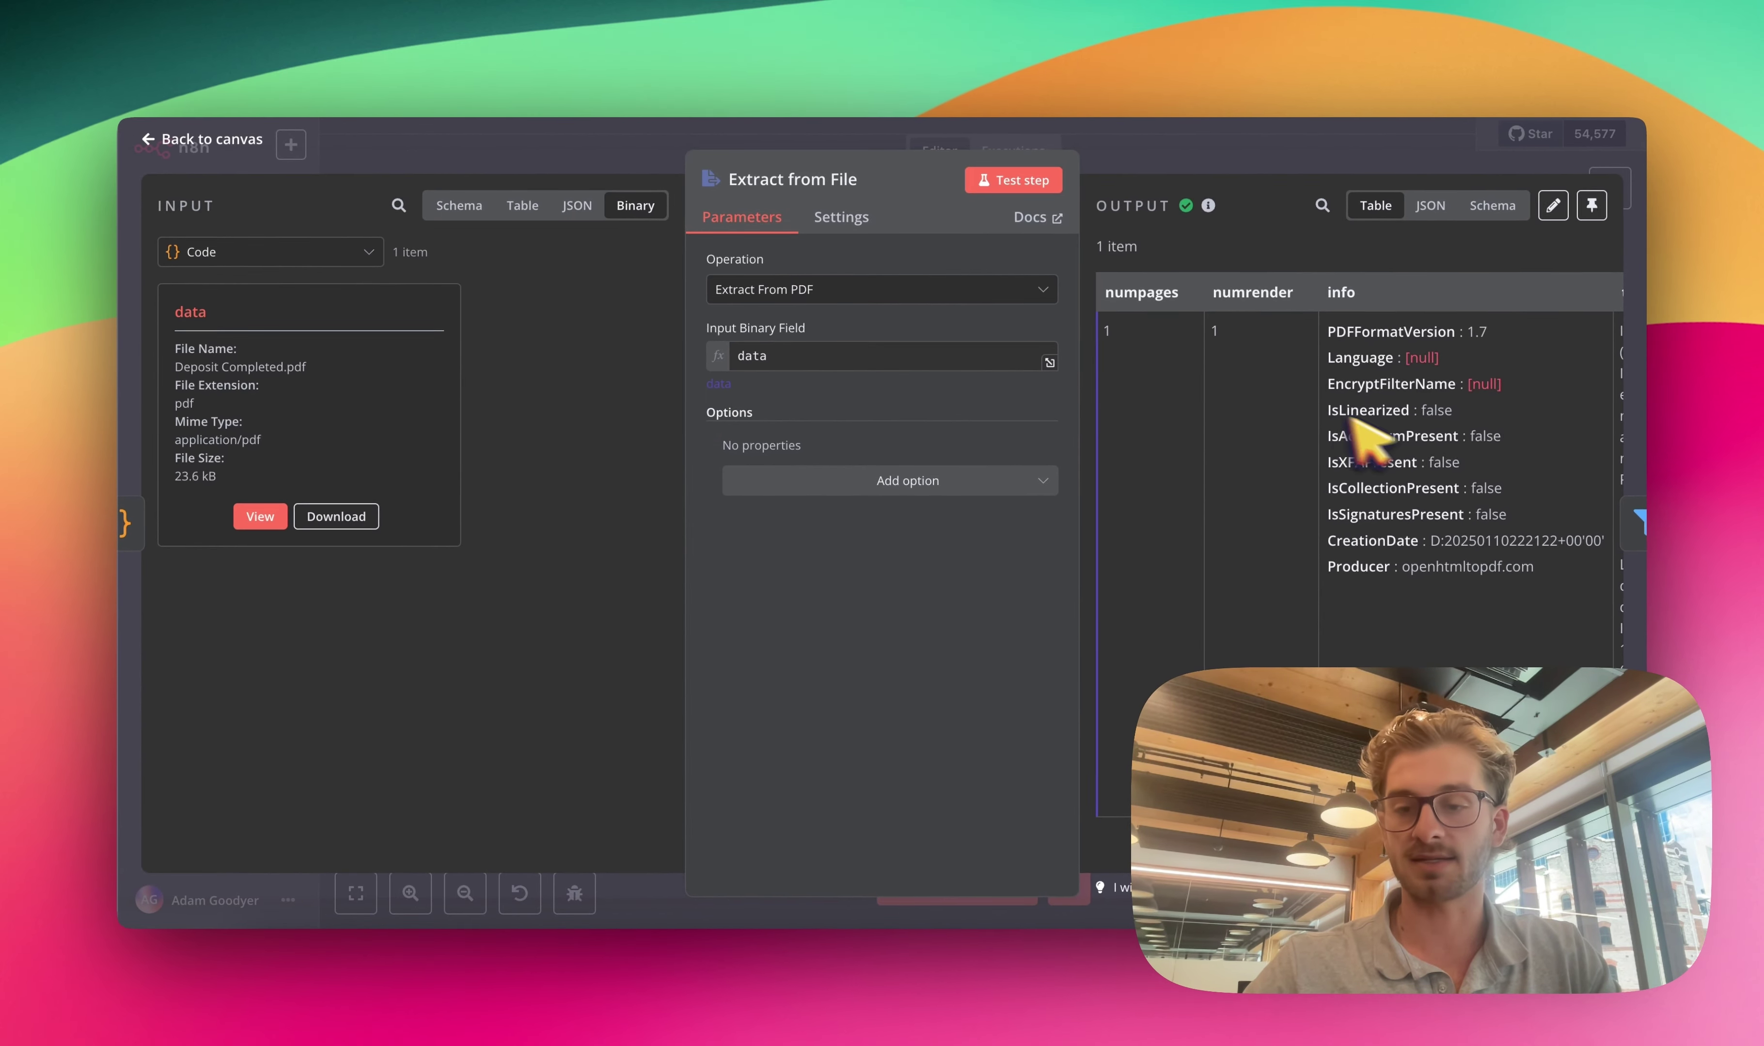
{"action": "scroll", "coordinate": [1395, 465], "scroll_direction": "right", "scroll_amount": 5}
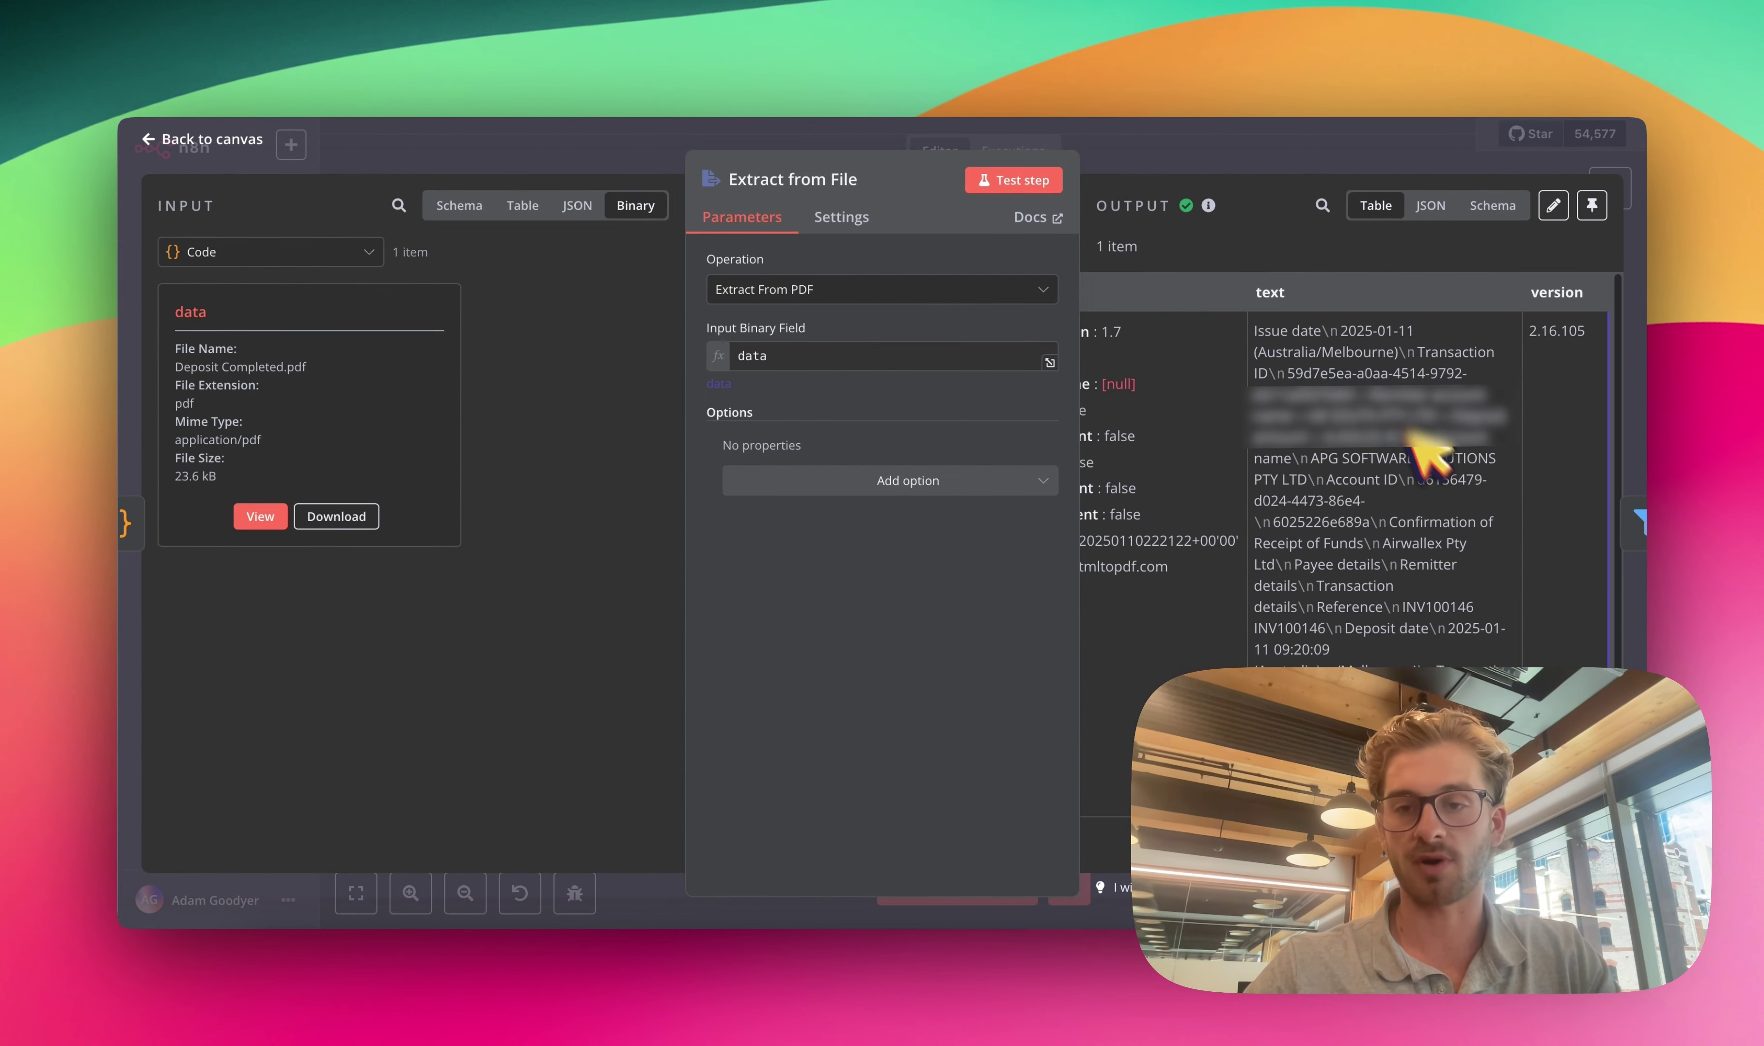
{"action": "left_click", "coordinate": [1262, 172]}
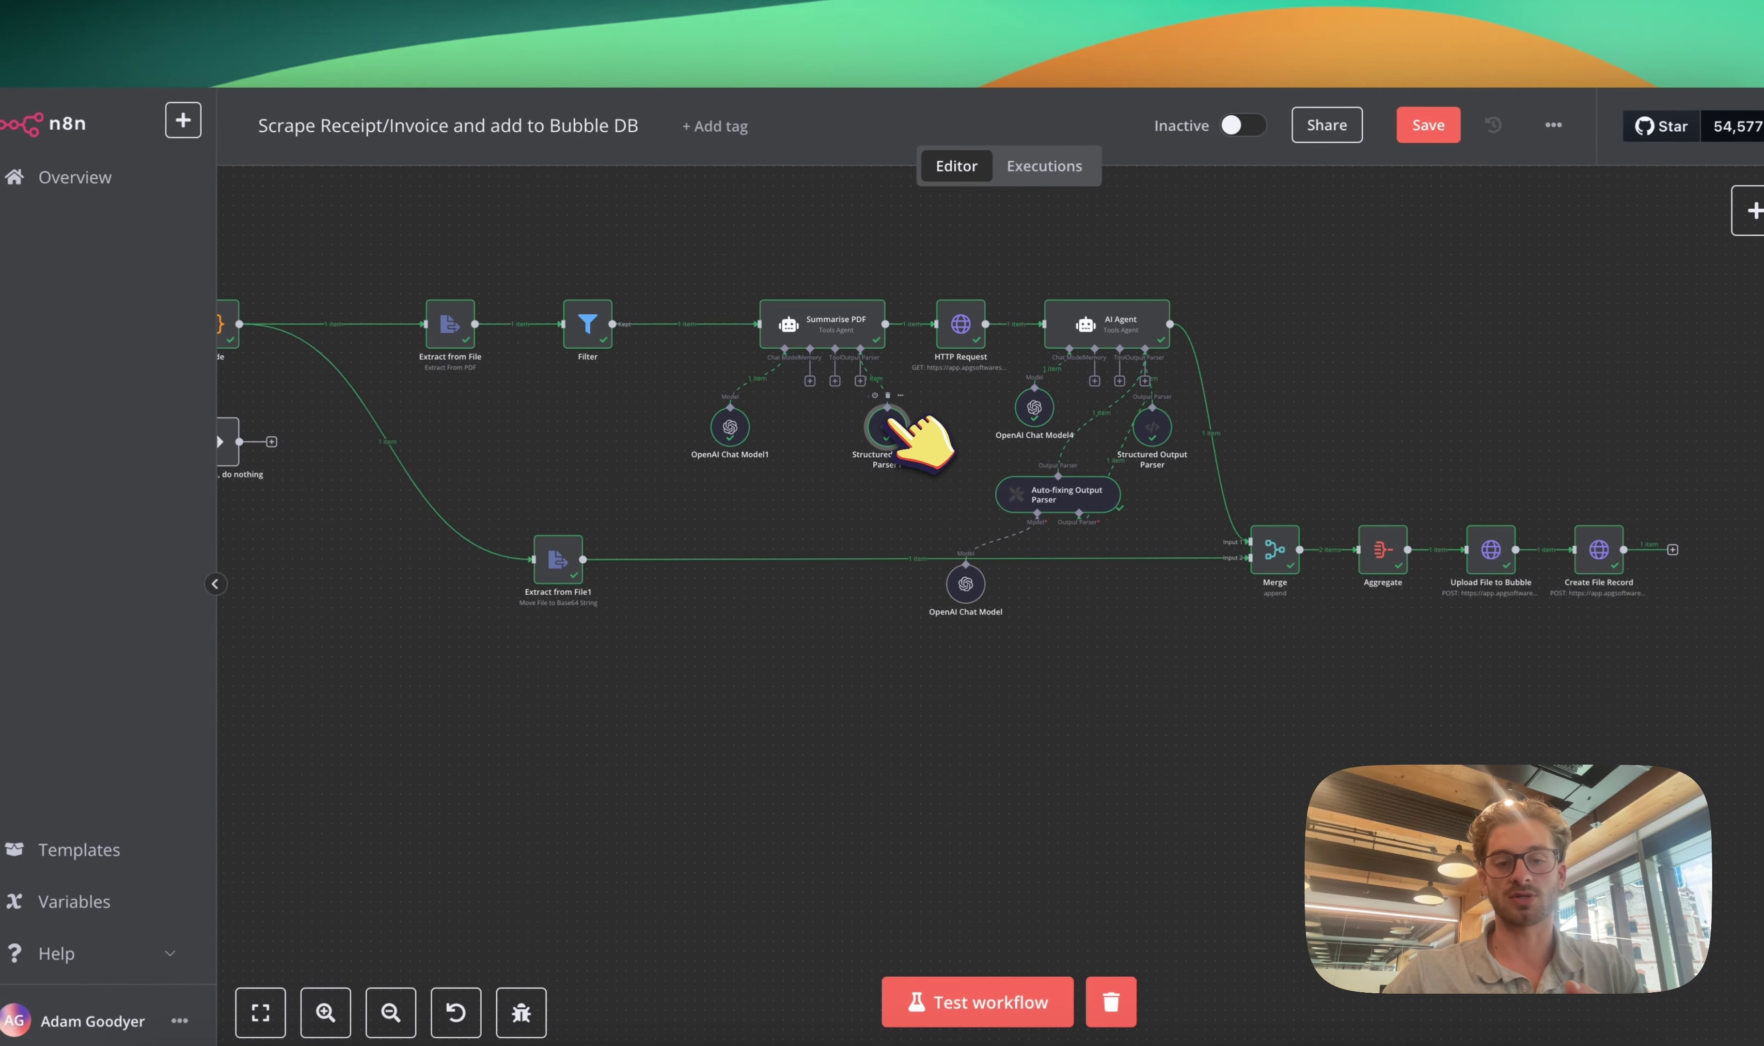
Review the full input schema of Structured Output Parser1 under the Summarise PDF node, and close it.
{"action": "double_click", "coordinate": [887, 427]}
{"action": "scroll", "coordinate": [846, 433], "scroll_direction": "down", "scroll_amount": 10}
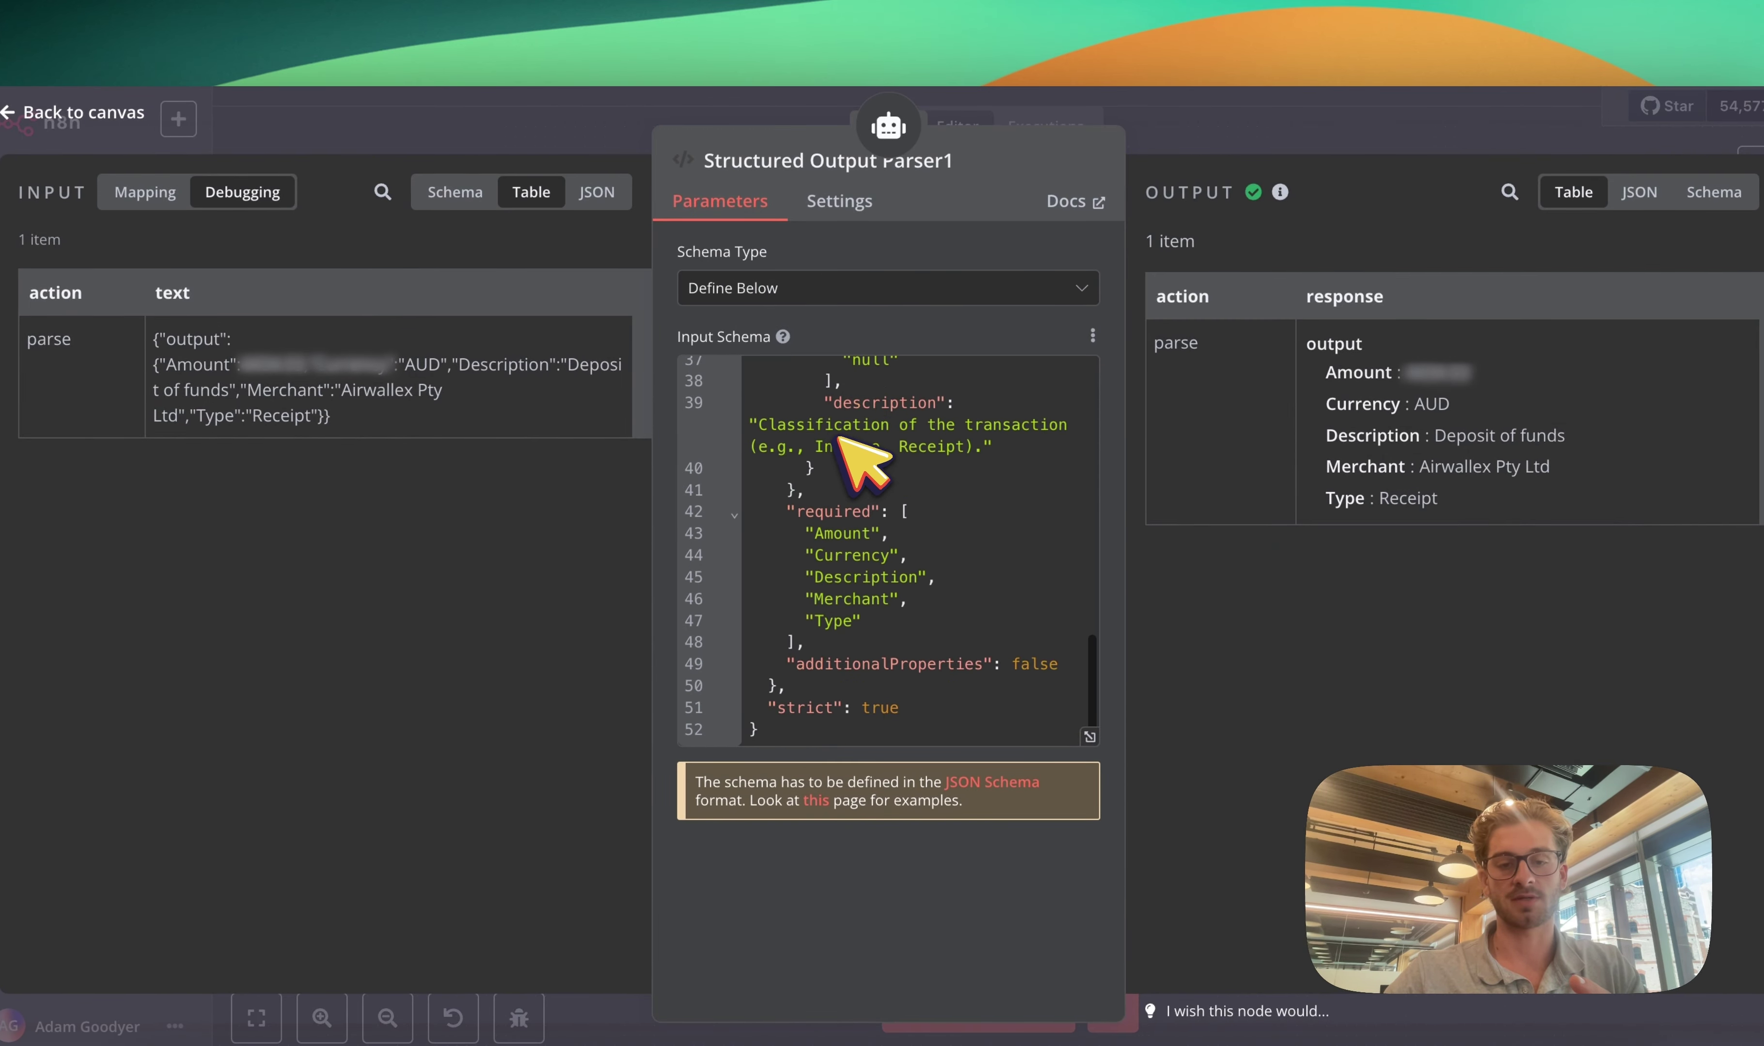
{"action": "scroll", "coordinate": [841, 442], "scroll_direction": "up", "scroll_amount": 10}
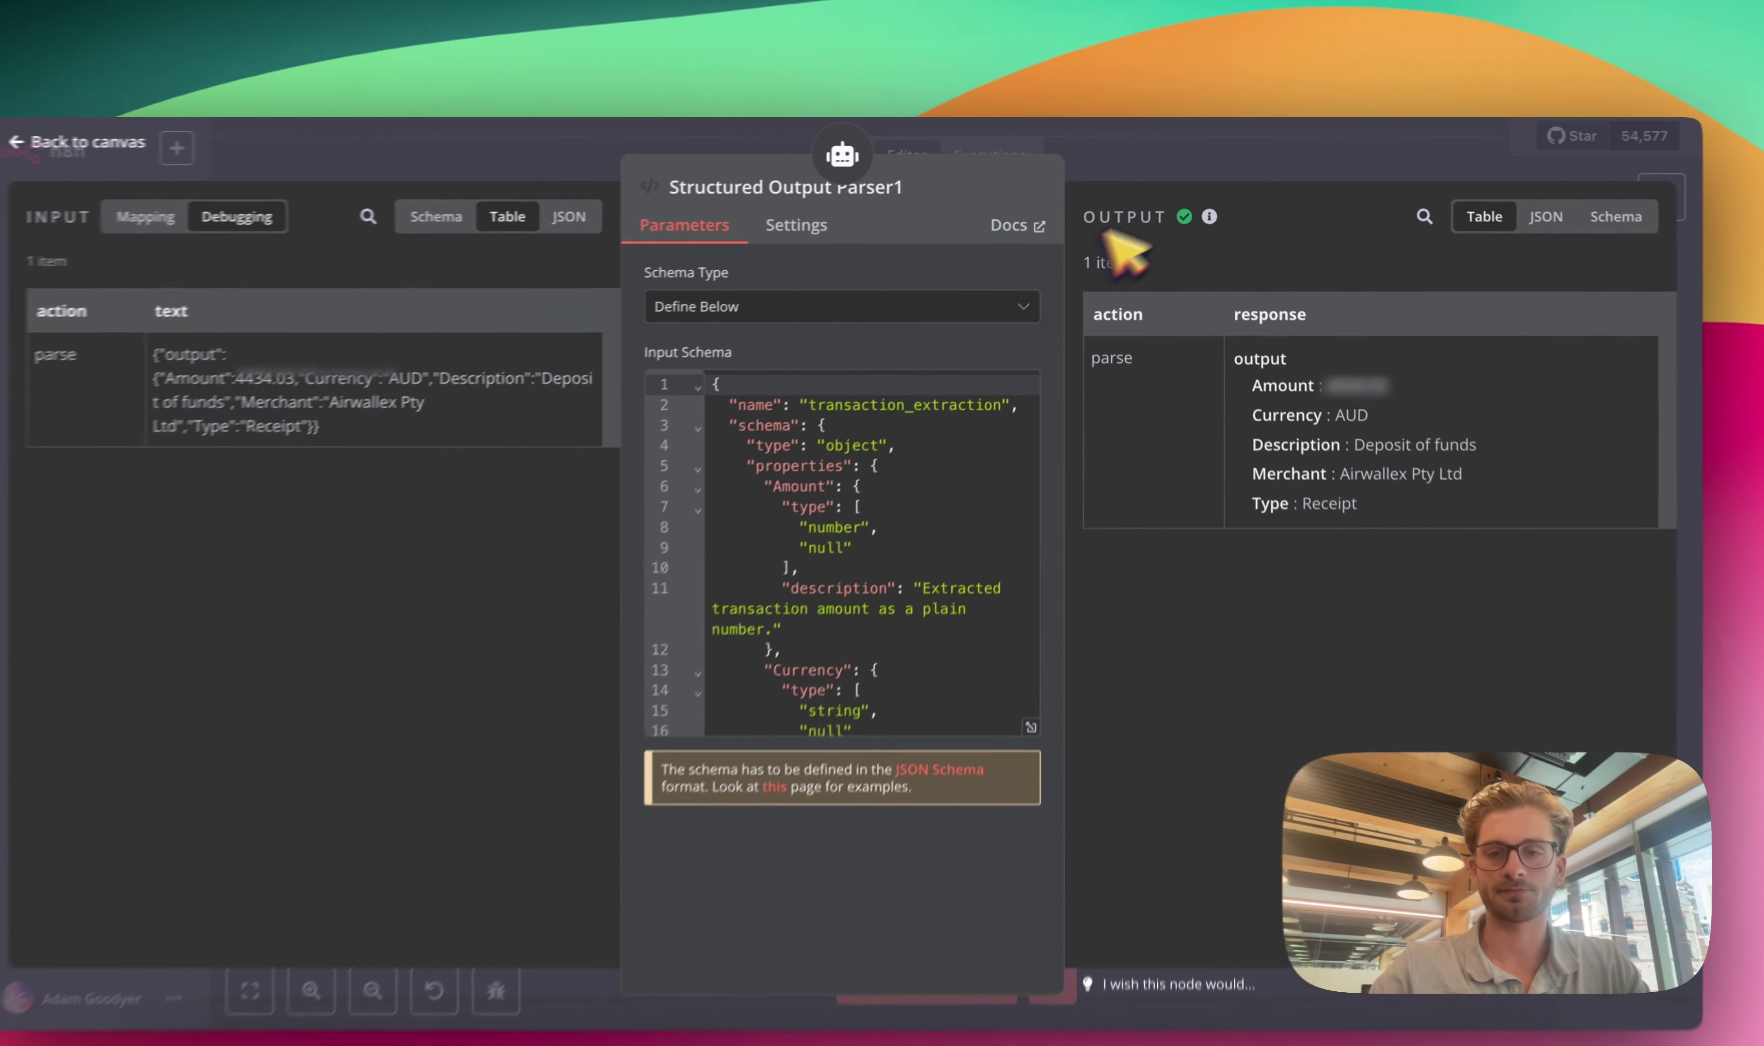
{"action": "key", "text": "Escape"}
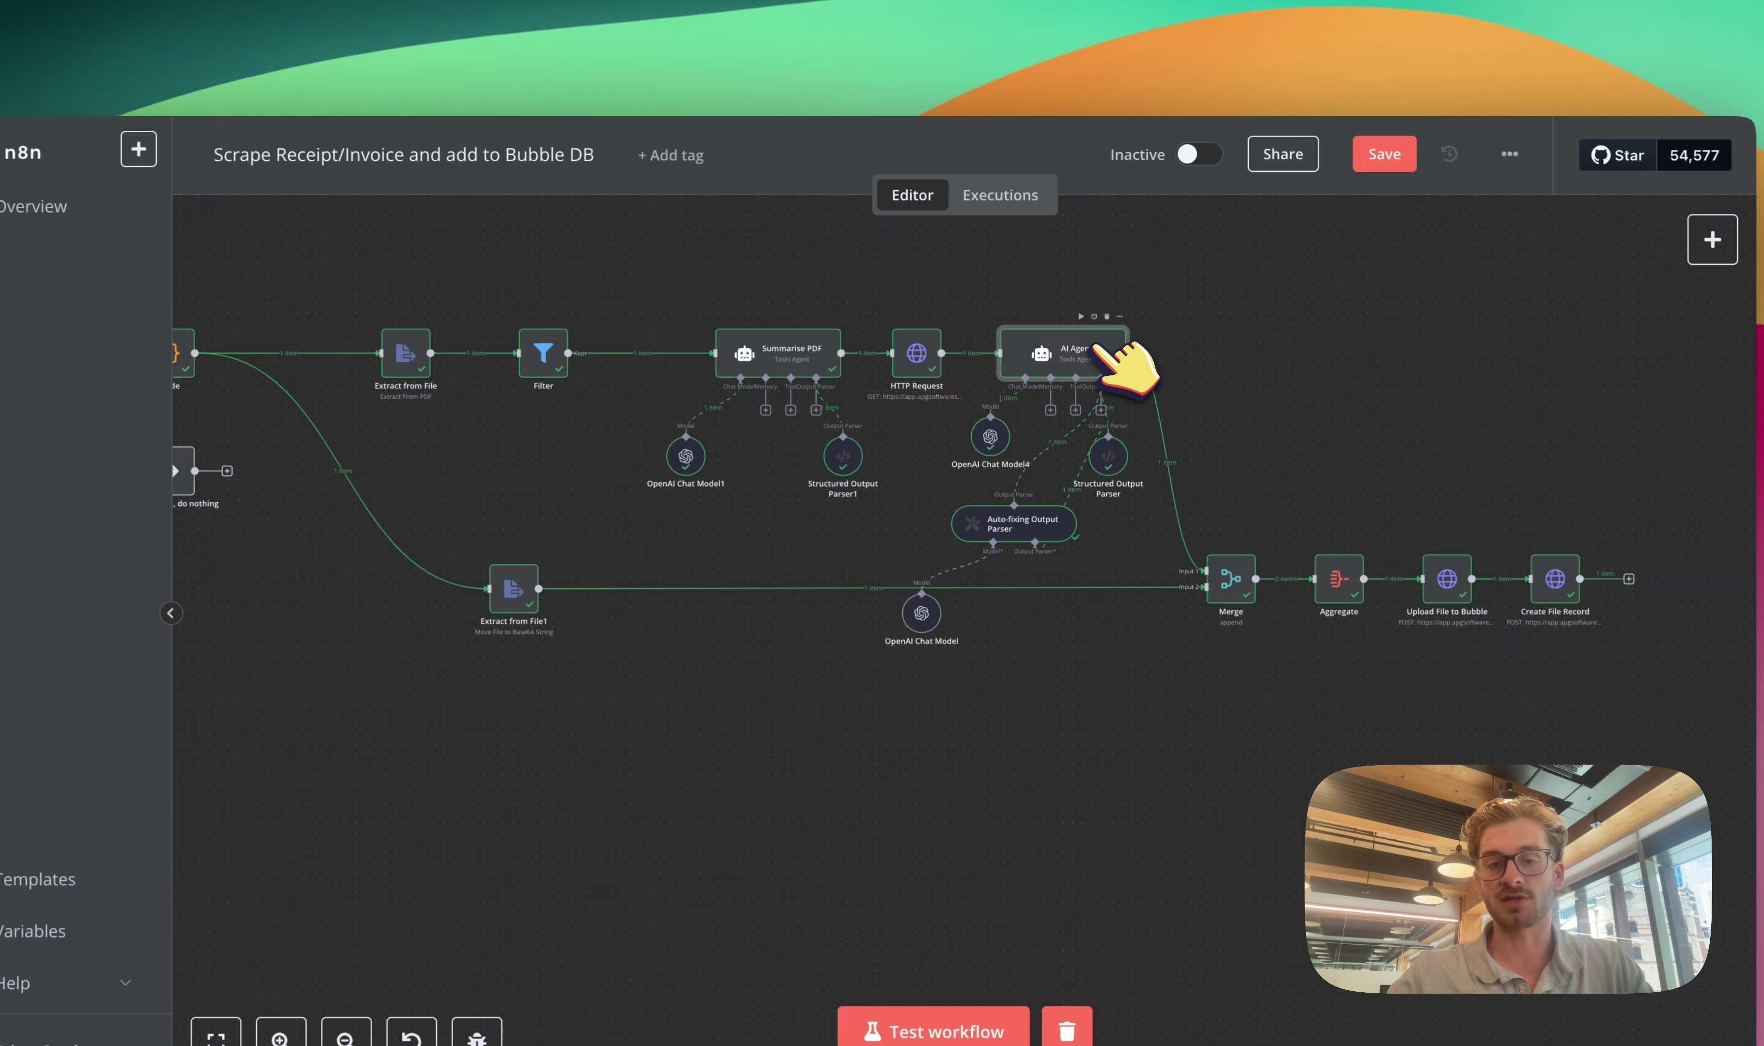
Examine the AI Agent node's output fields, highlighting the unique_id entry, and return to the canvas.
{"action": "double_click", "coordinate": [1082, 320]}
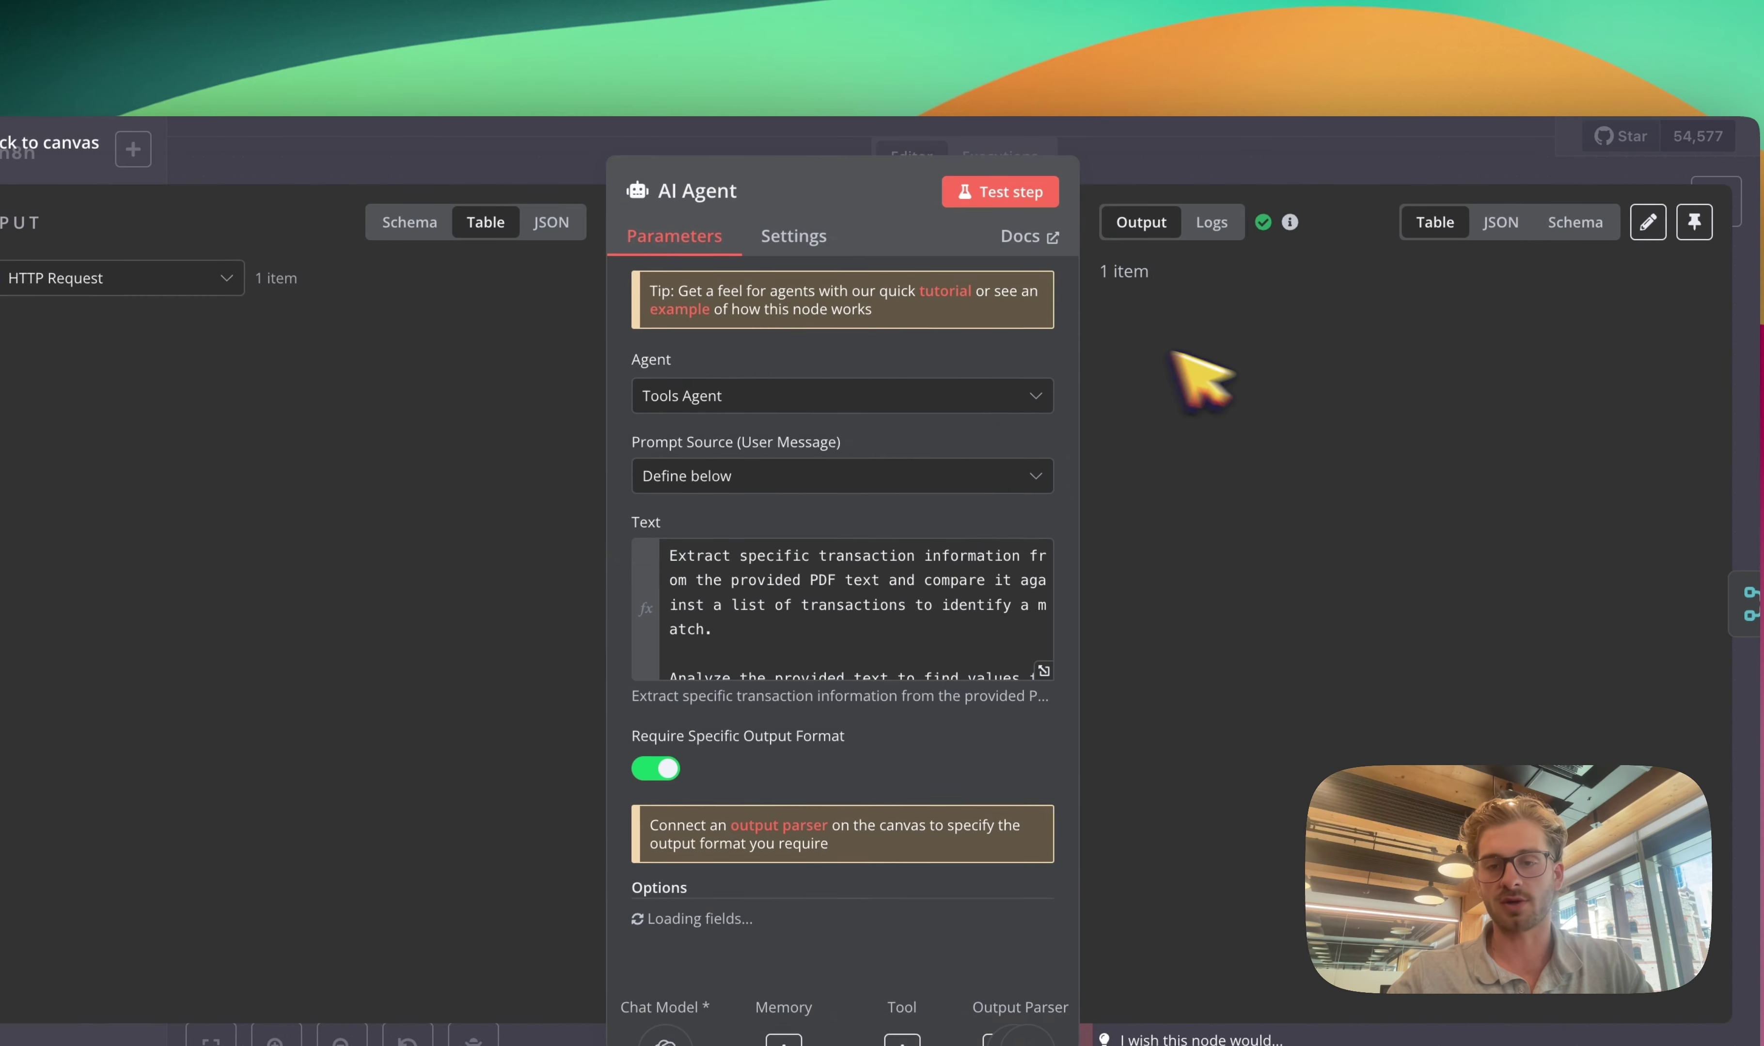
{"action": "left_click_drag", "start_coordinate": [1195, 378], "coordinate": [1145, 558]}
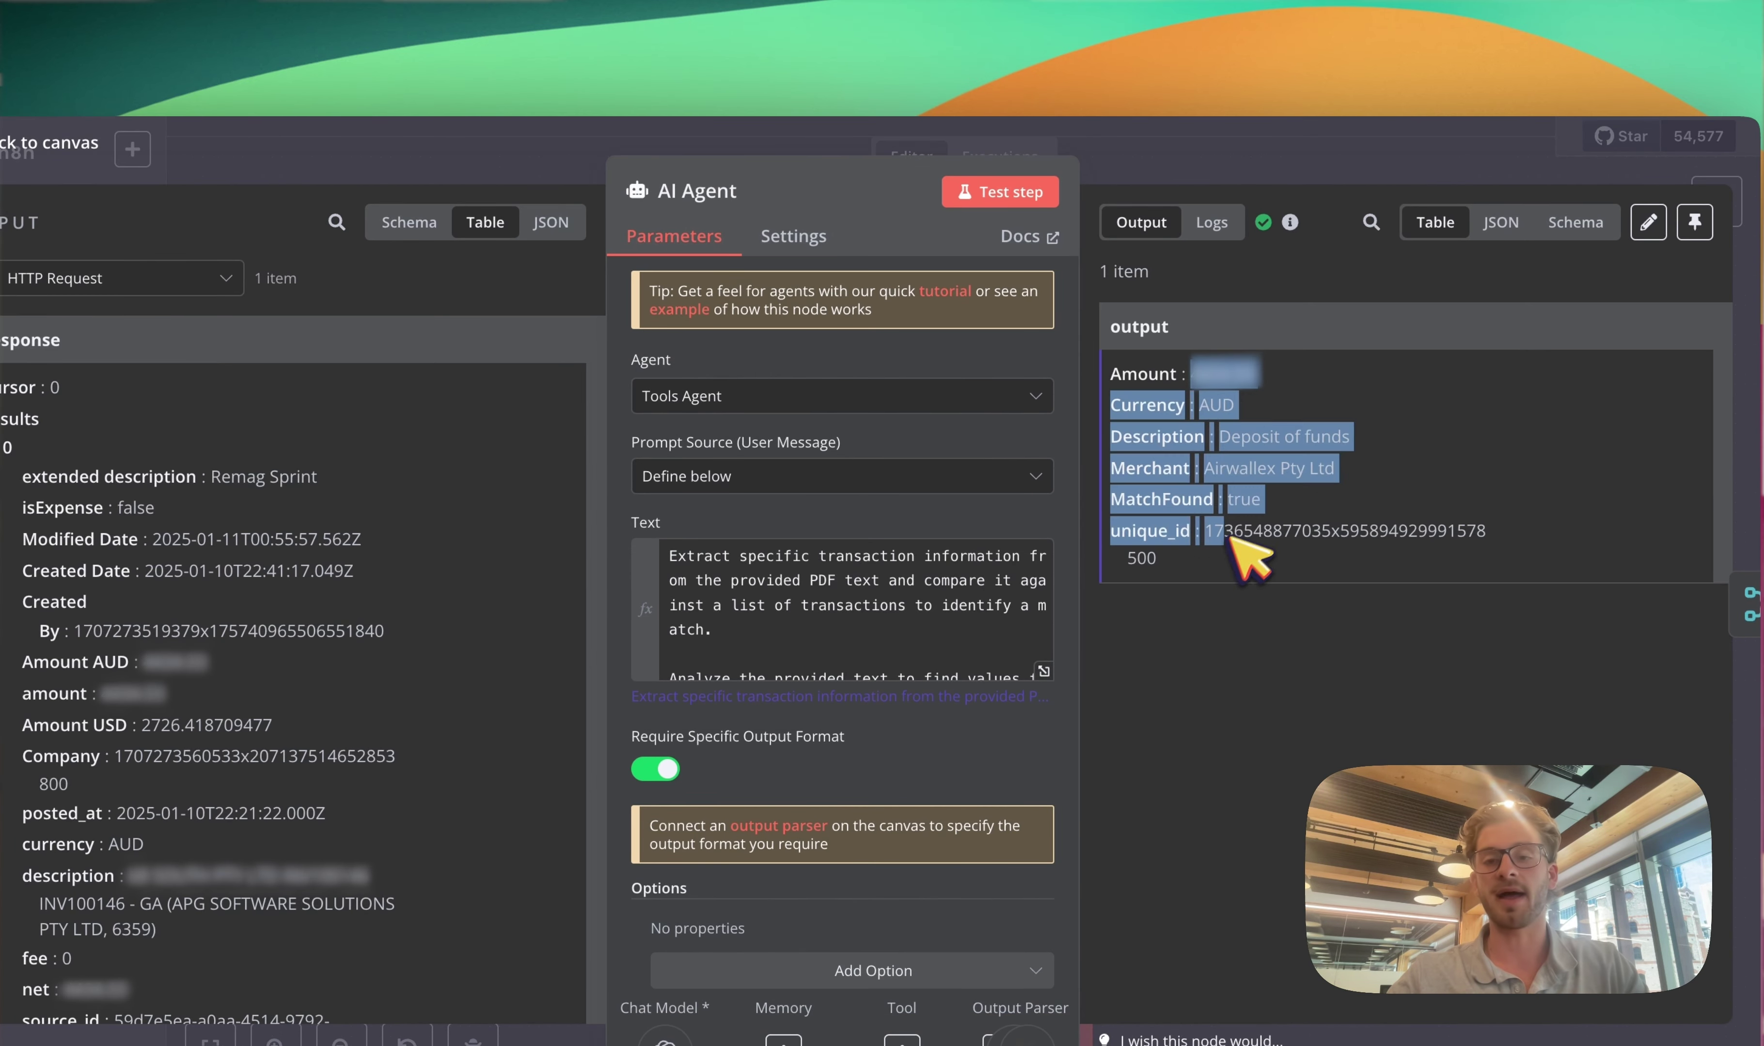
{"action": "triple_click", "coordinate": [1177, 568]}
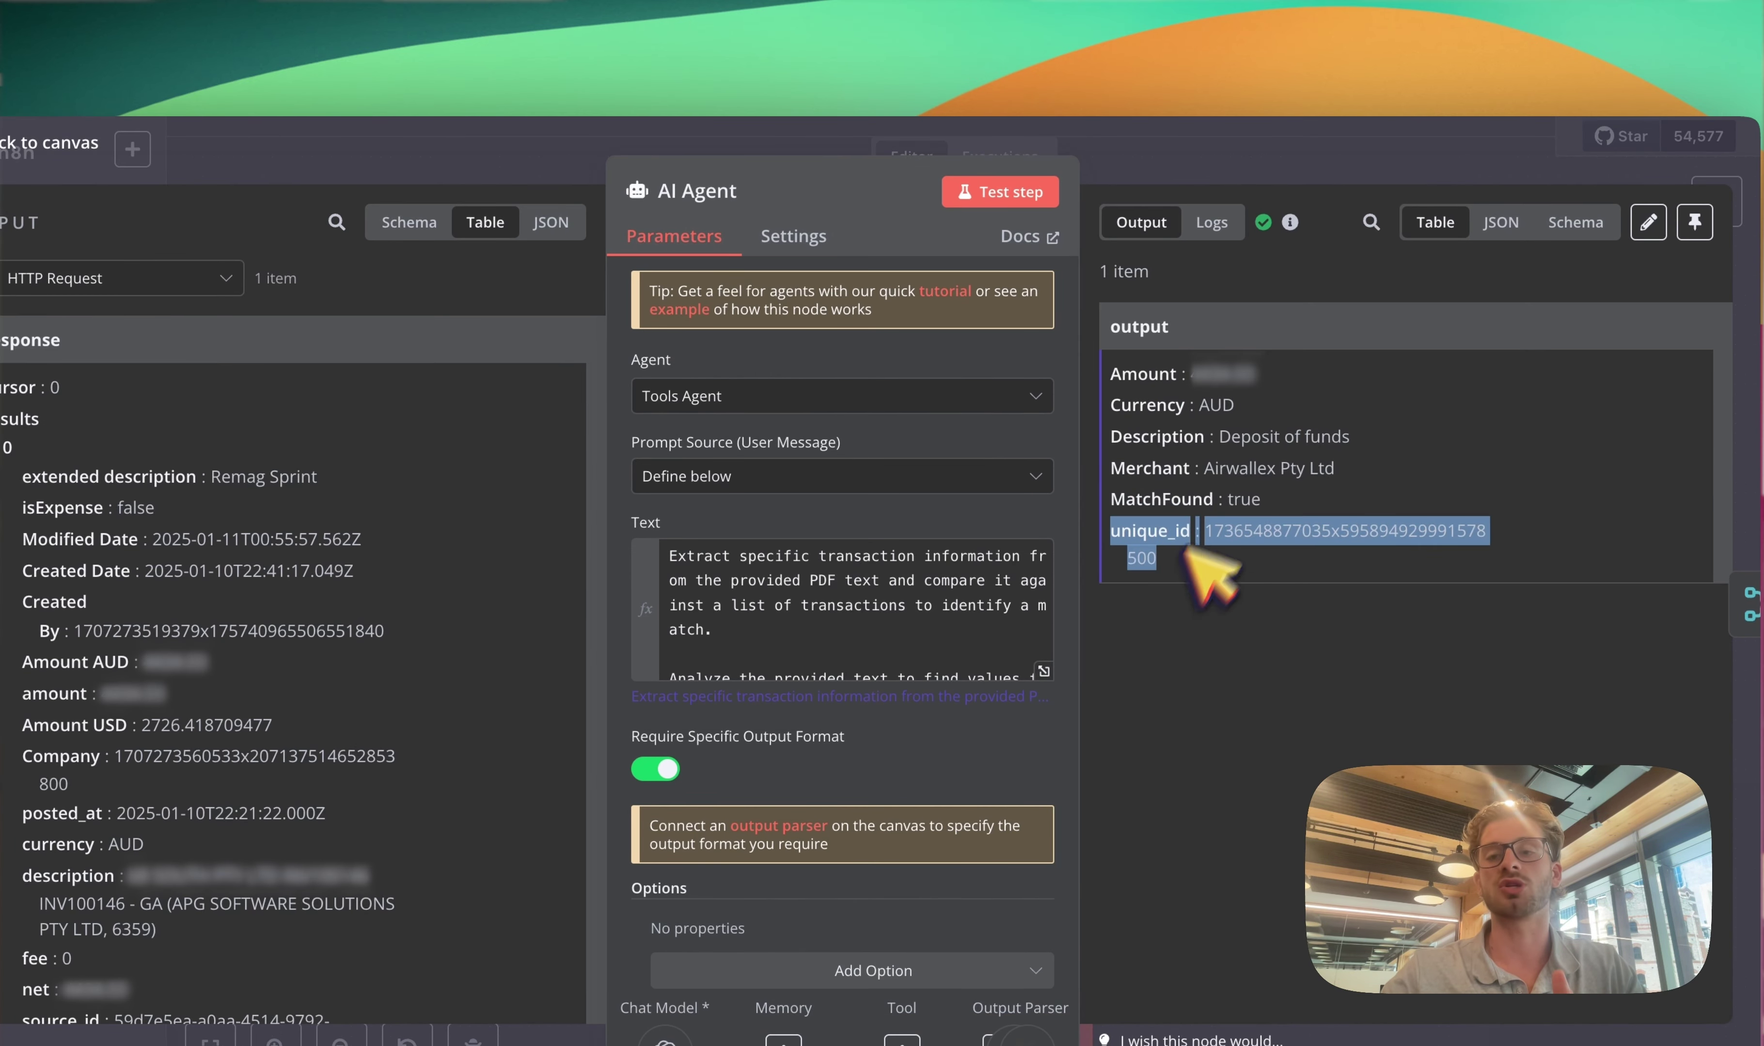
{"action": "left_click", "coordinate": [1303, 162]}
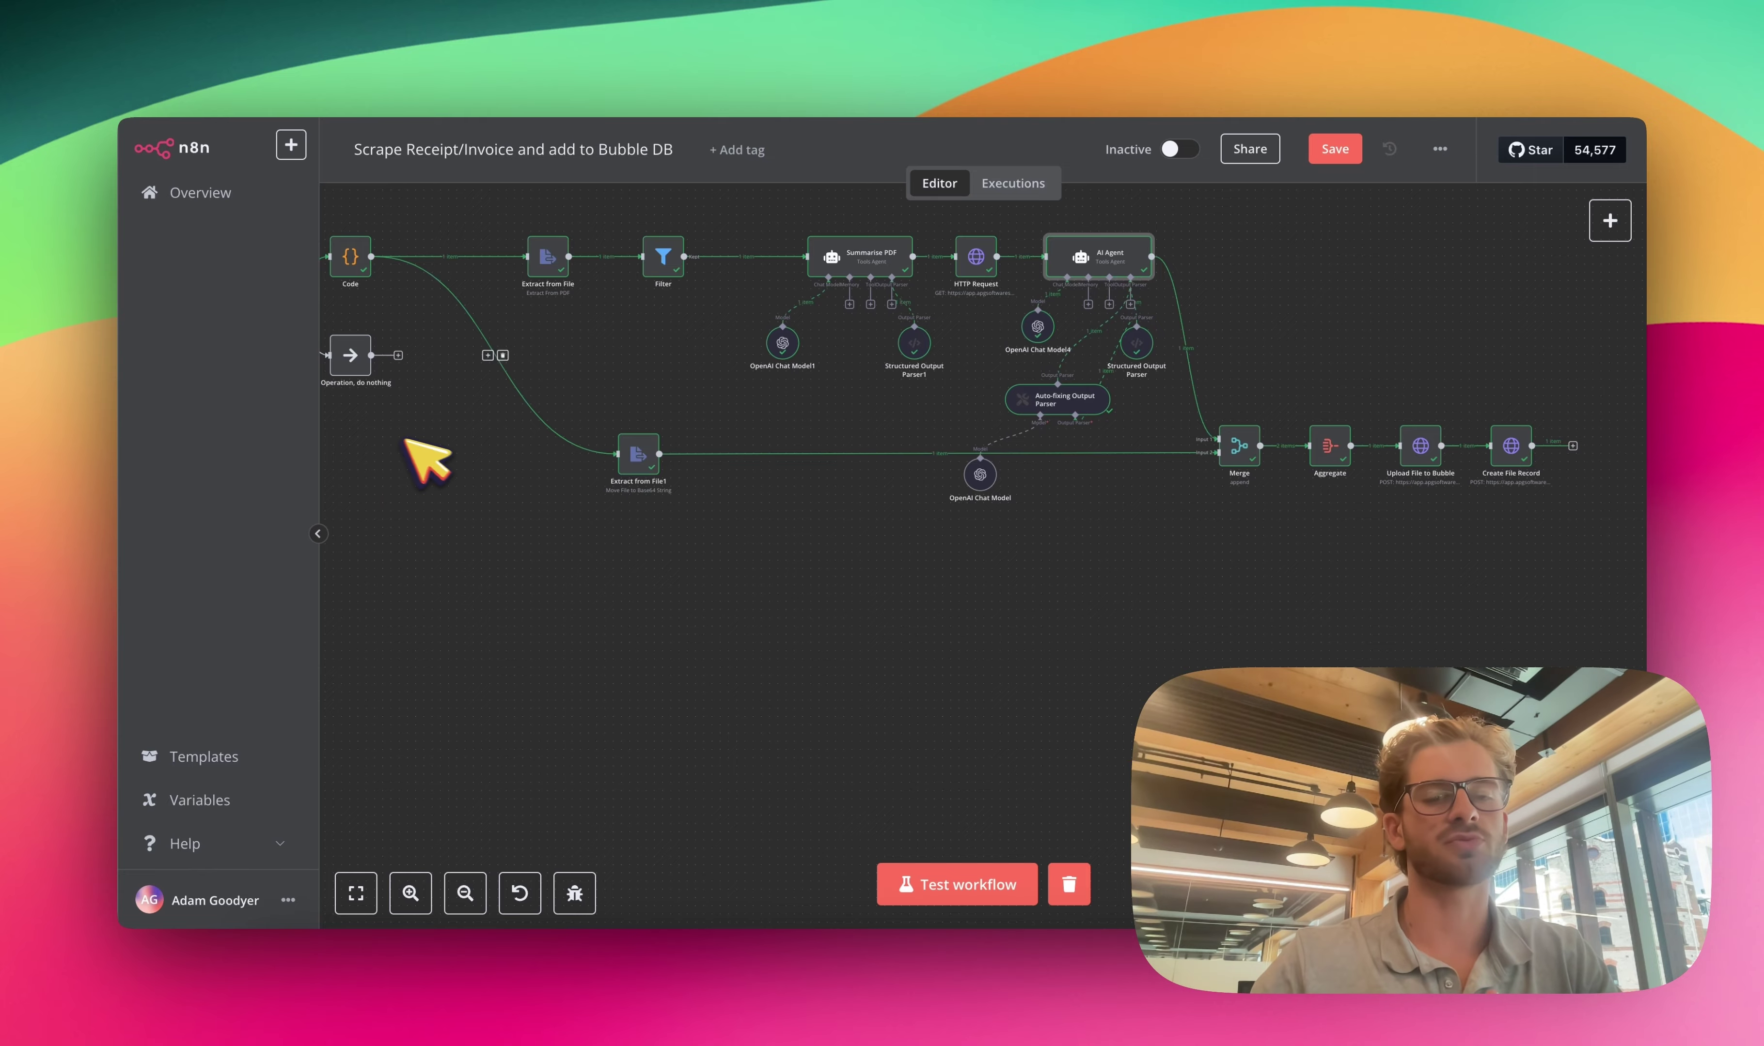
Inspect the Move File to Base64 String settings and output of the Extract from File1 node, and close it.
{"action": "double_click", "coordinate": [645, 455]}
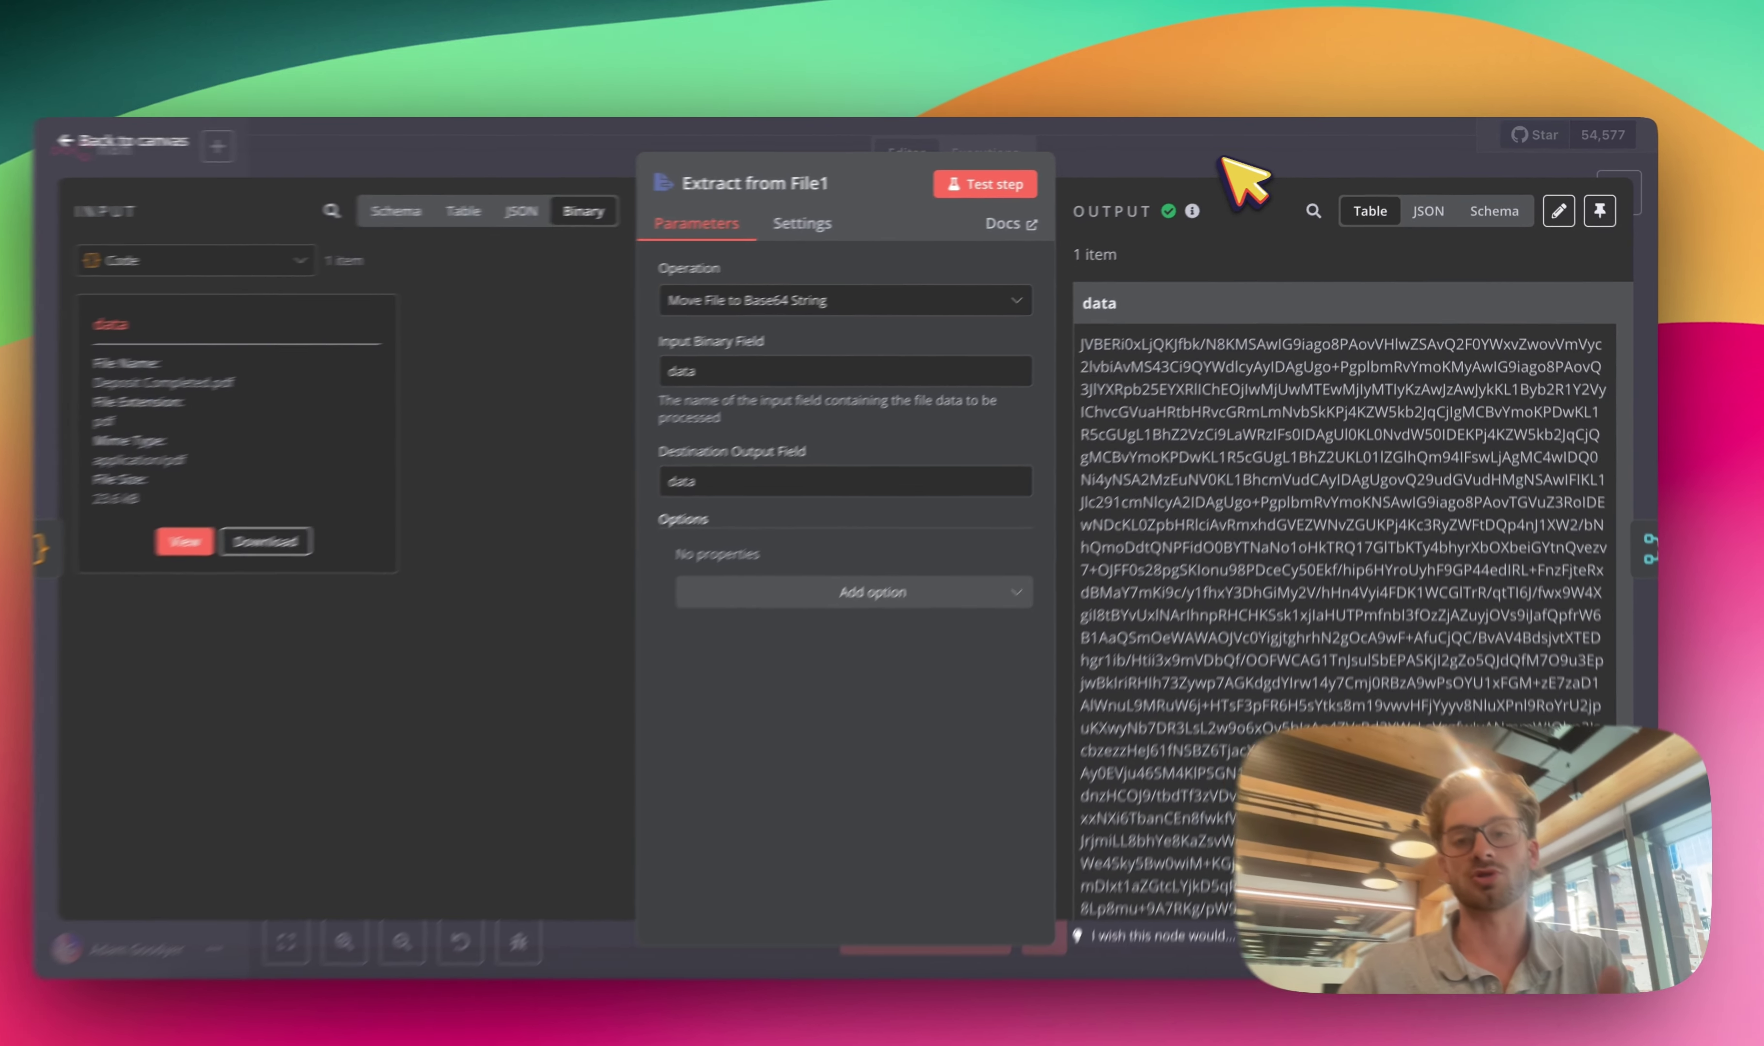
{"action": "key", "text": "Escape"}
View the Merge node's output as JSON, examine its output and data items, and return to the canvas.
{"action": "scroll", "coordinate": [1181, 518], "scroll_direction": "up", "scroll_amount": 3}
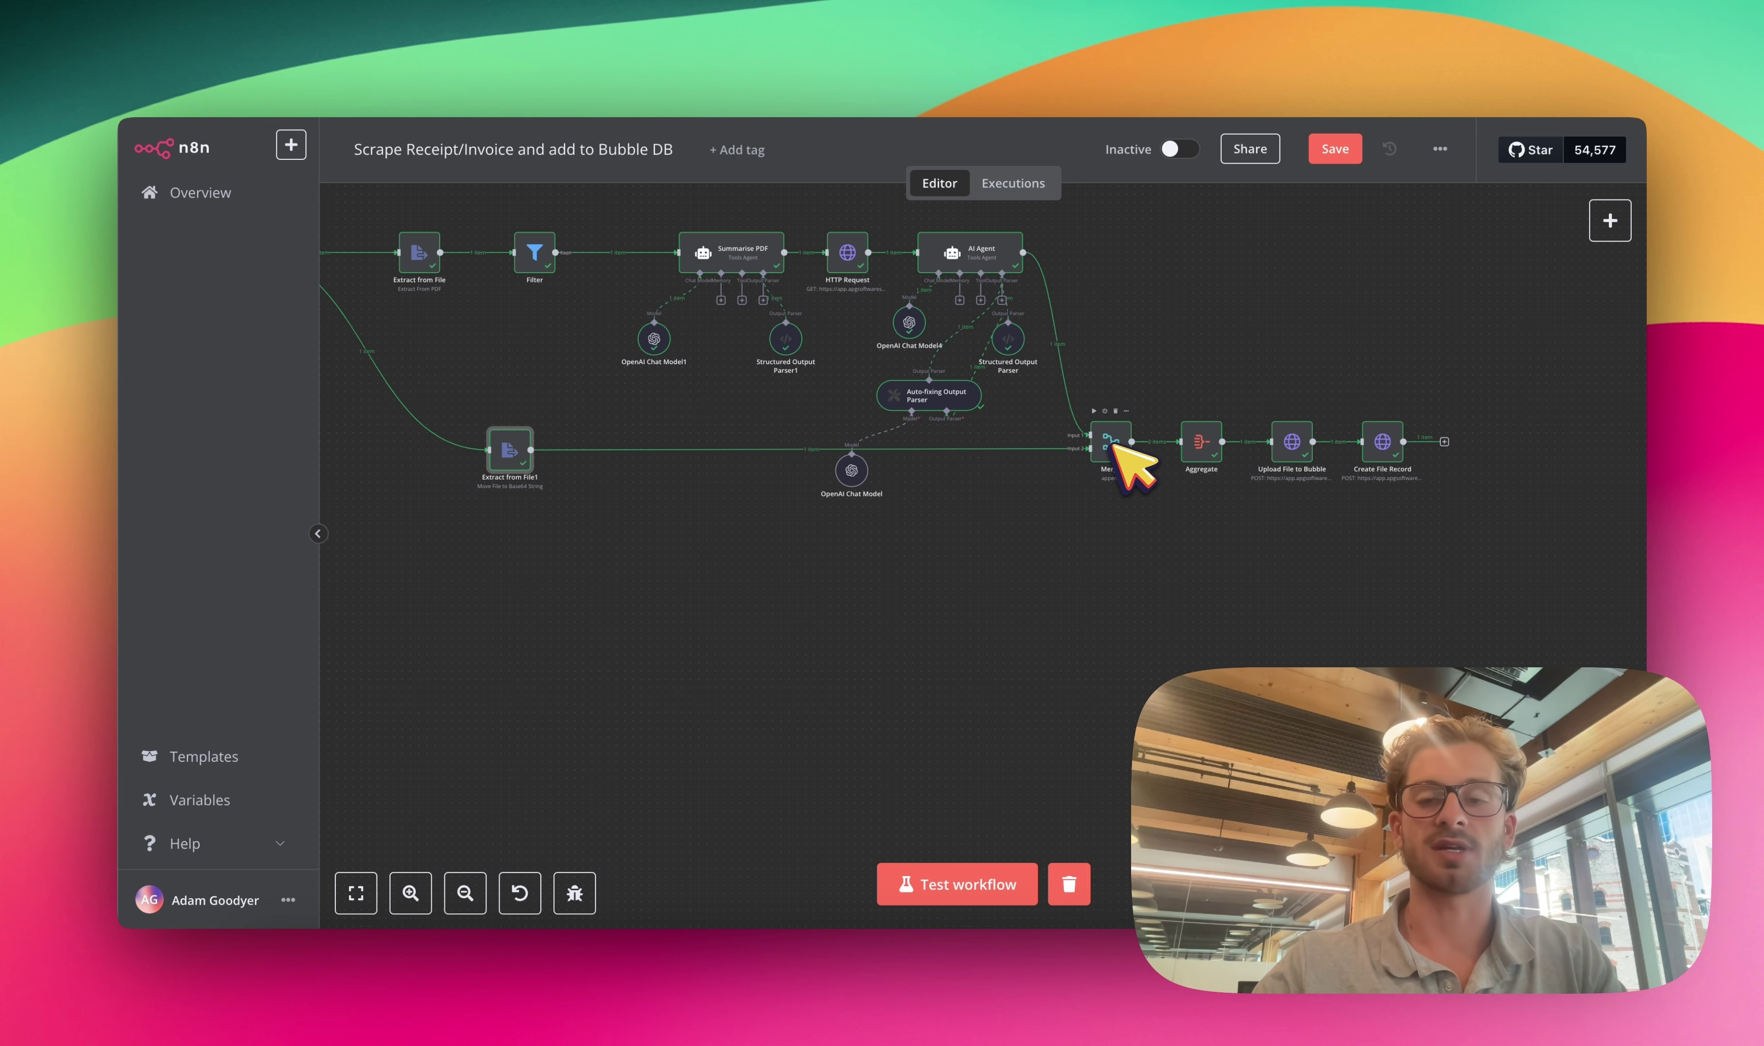
{"action": "scroll", "coordinate": [1127, 465], "scroll_direction": "right", "scroll_amount": 3}
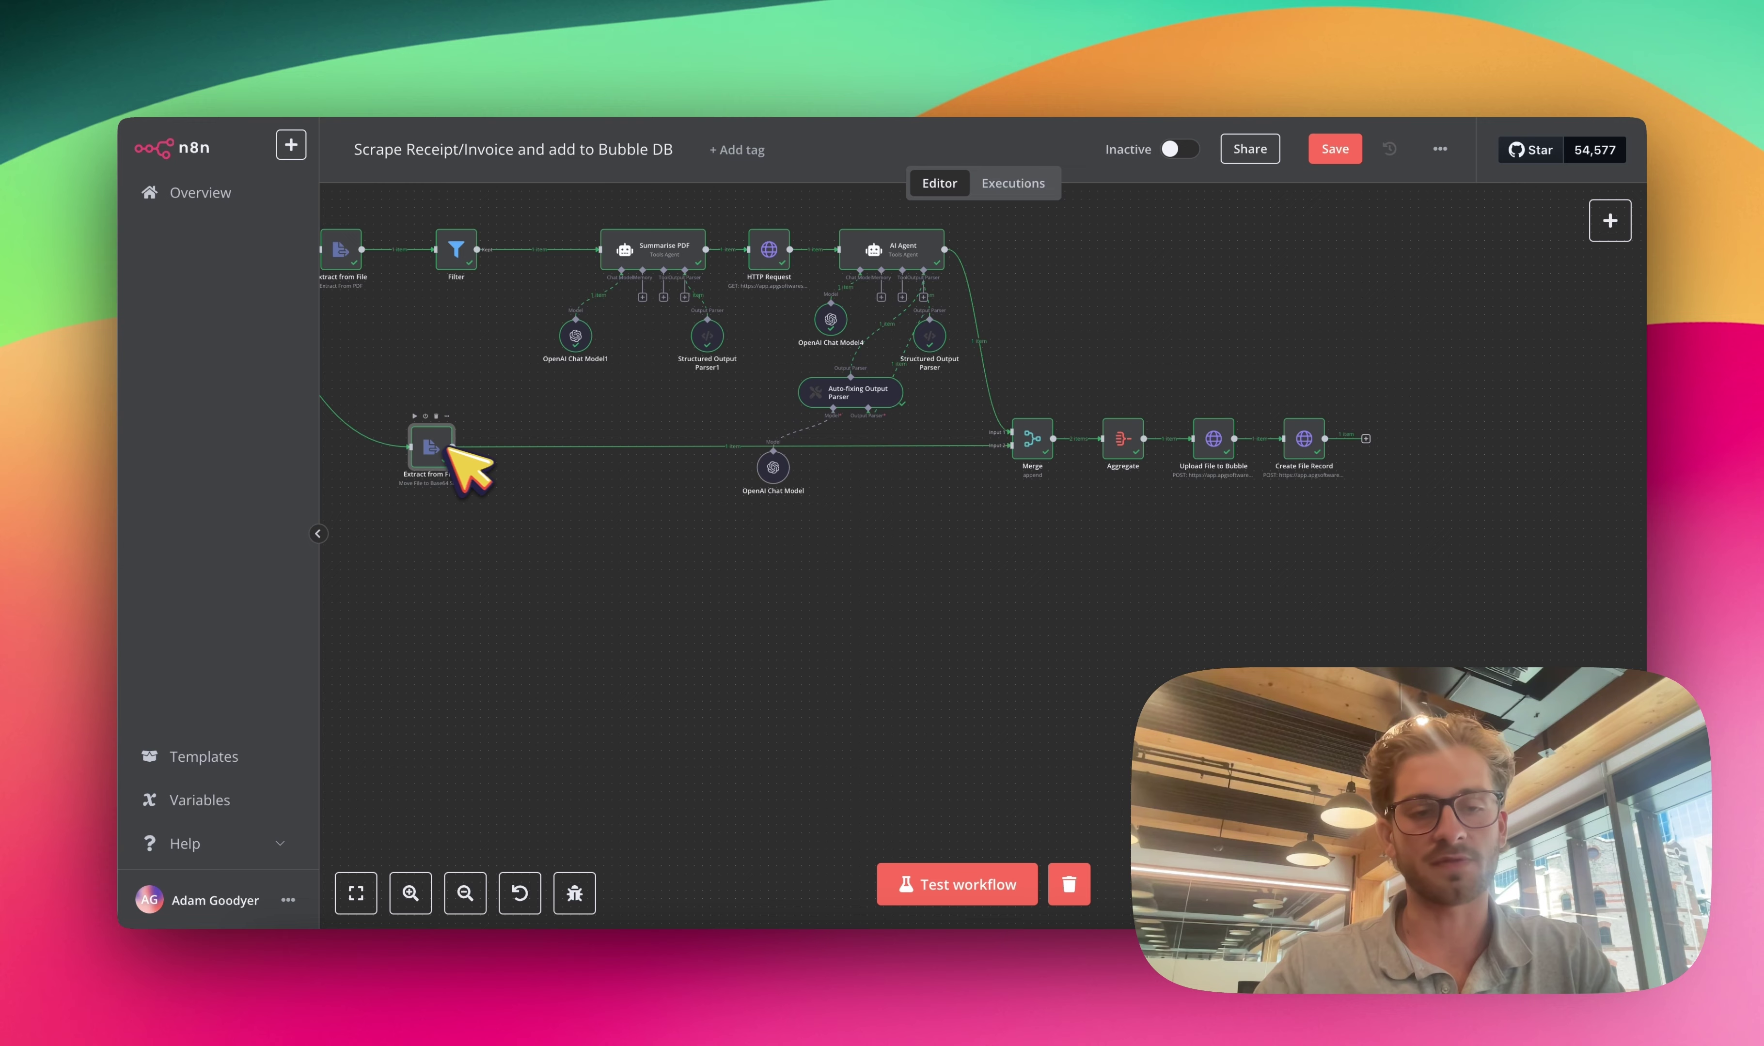
{"action": "scroll", "coordinate": [1039, 447], "scroll_direction": "up", "scroll_amount": 5}
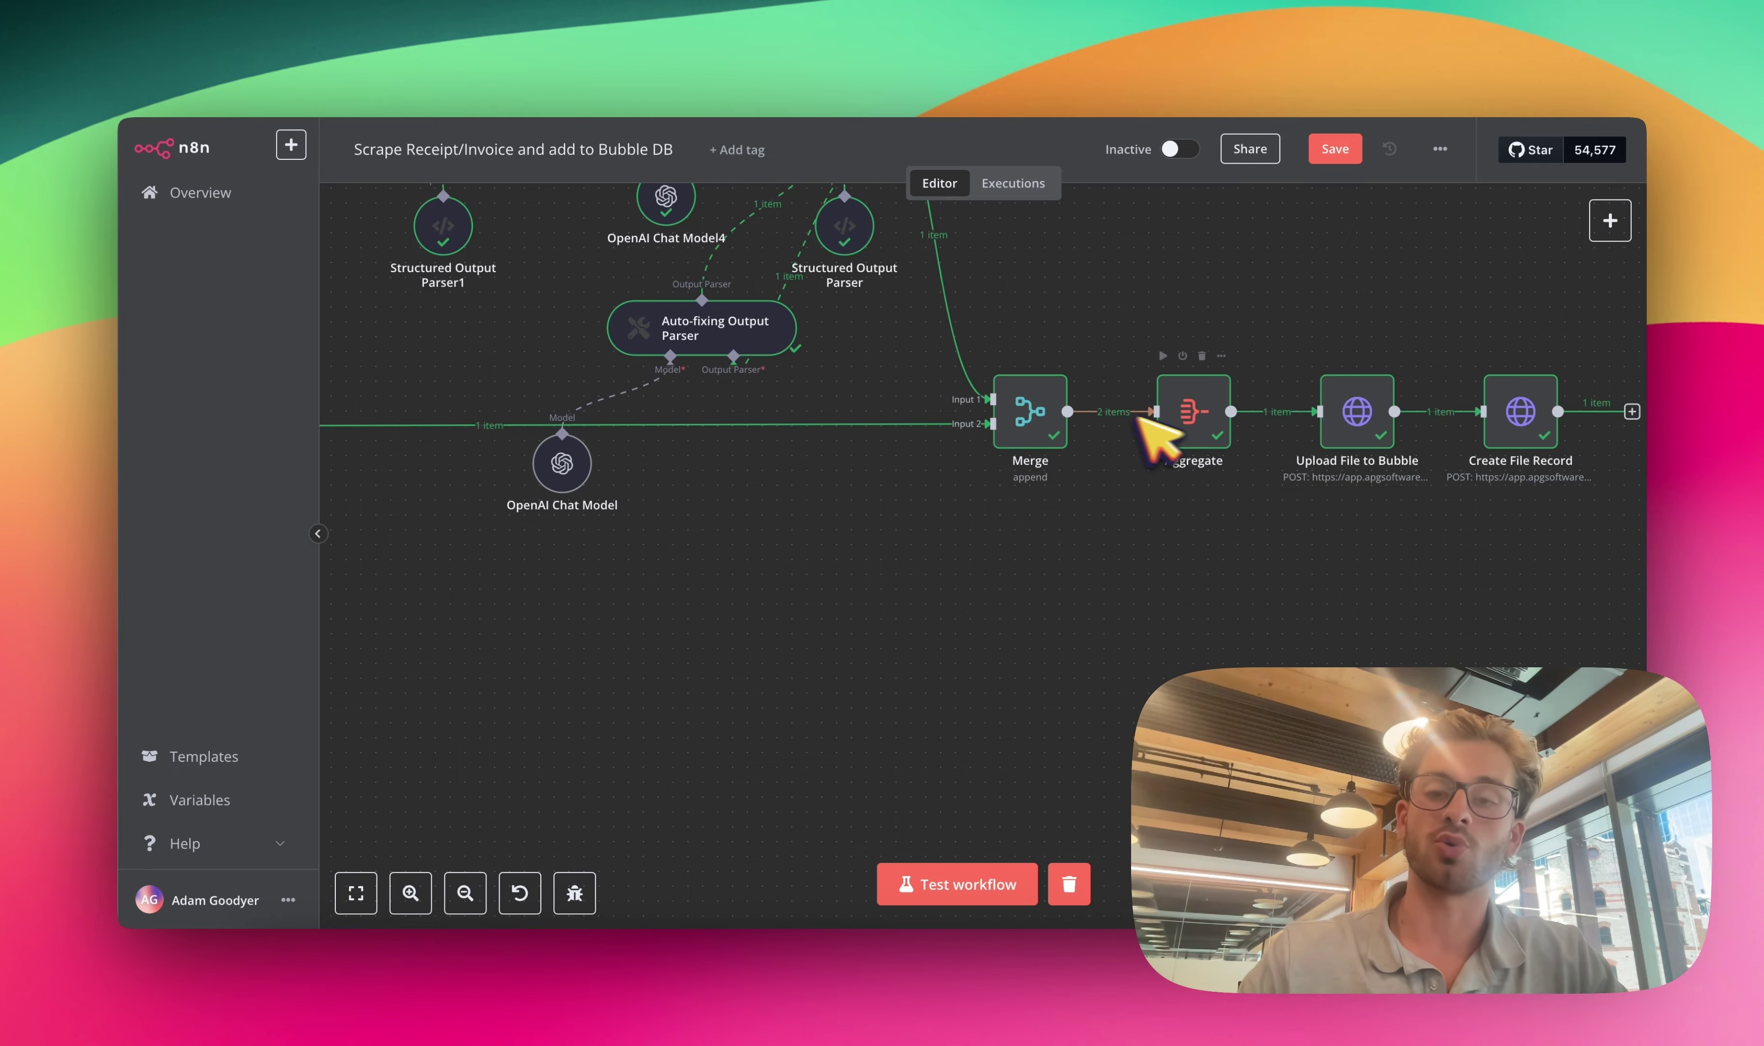
{"action": "scroll", "coordinate": [1153, 441], "scroll_direction": "right", "scroll_amount": 3}
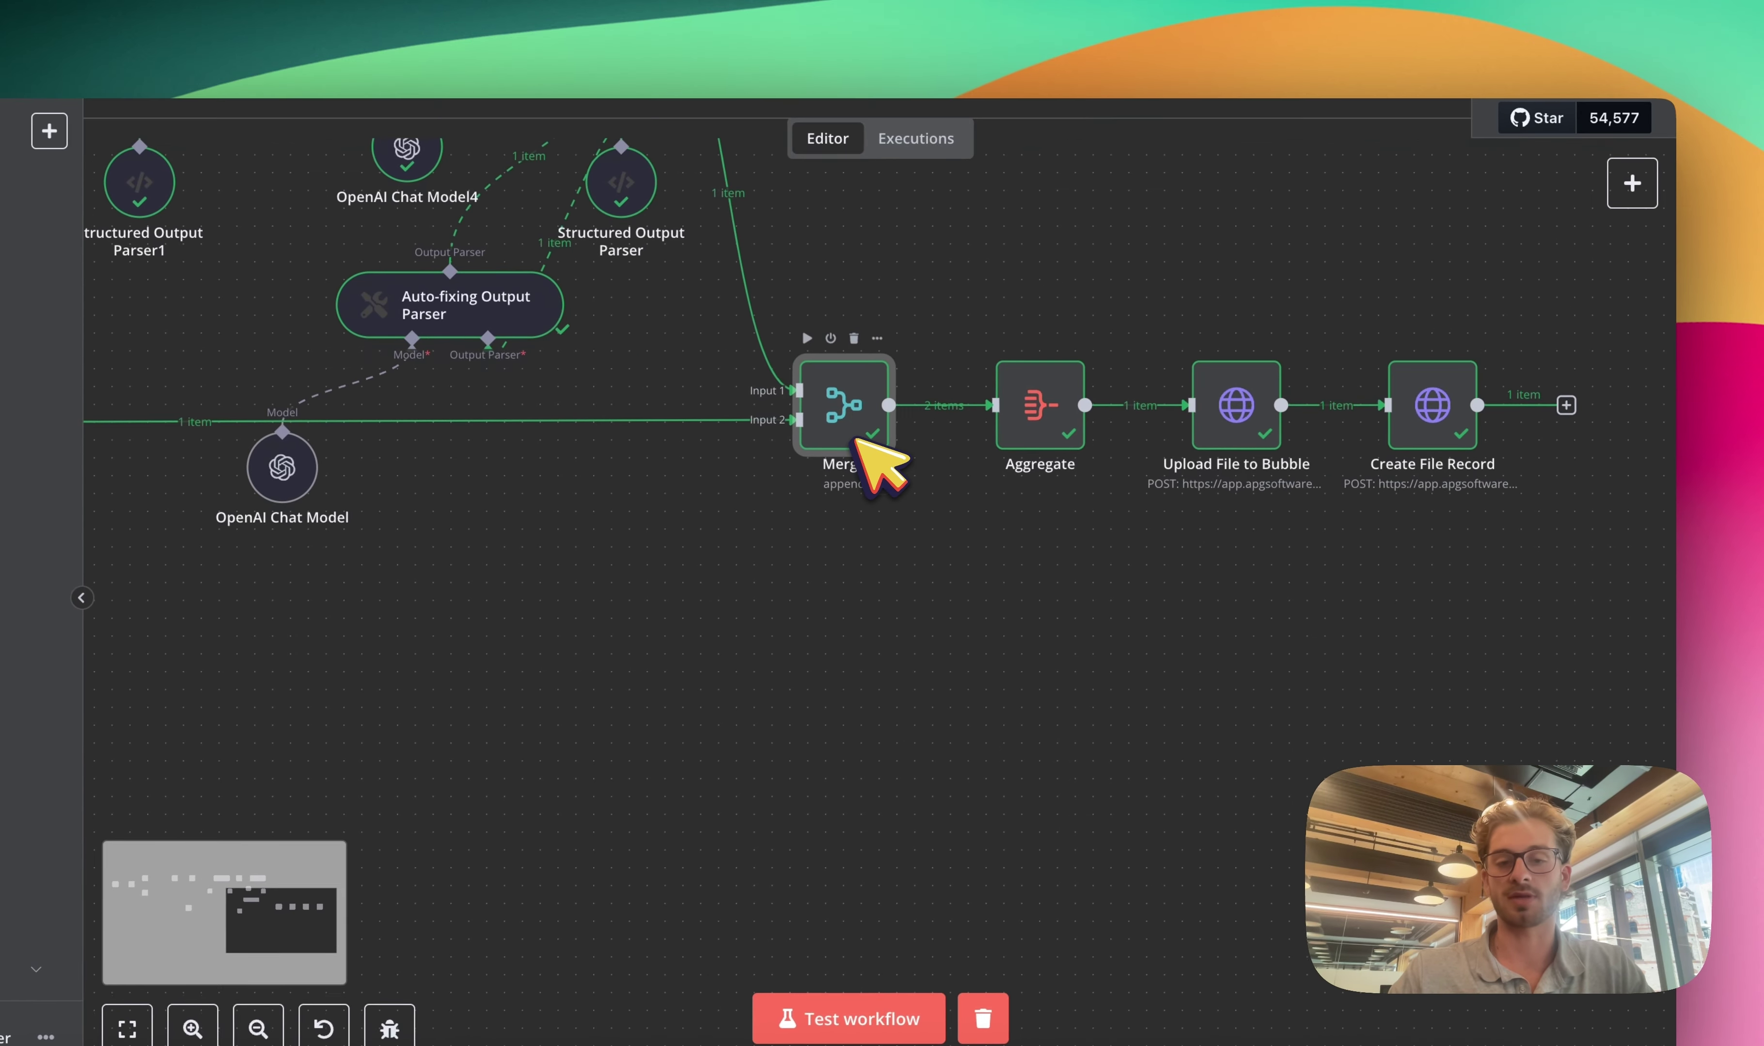
{"action": "double_click", "coordinate": [916, 449]}
{"action": "scroll", "coordinate": [1216, 516], "scroll_direction": "down", "scroll_amount": 1}
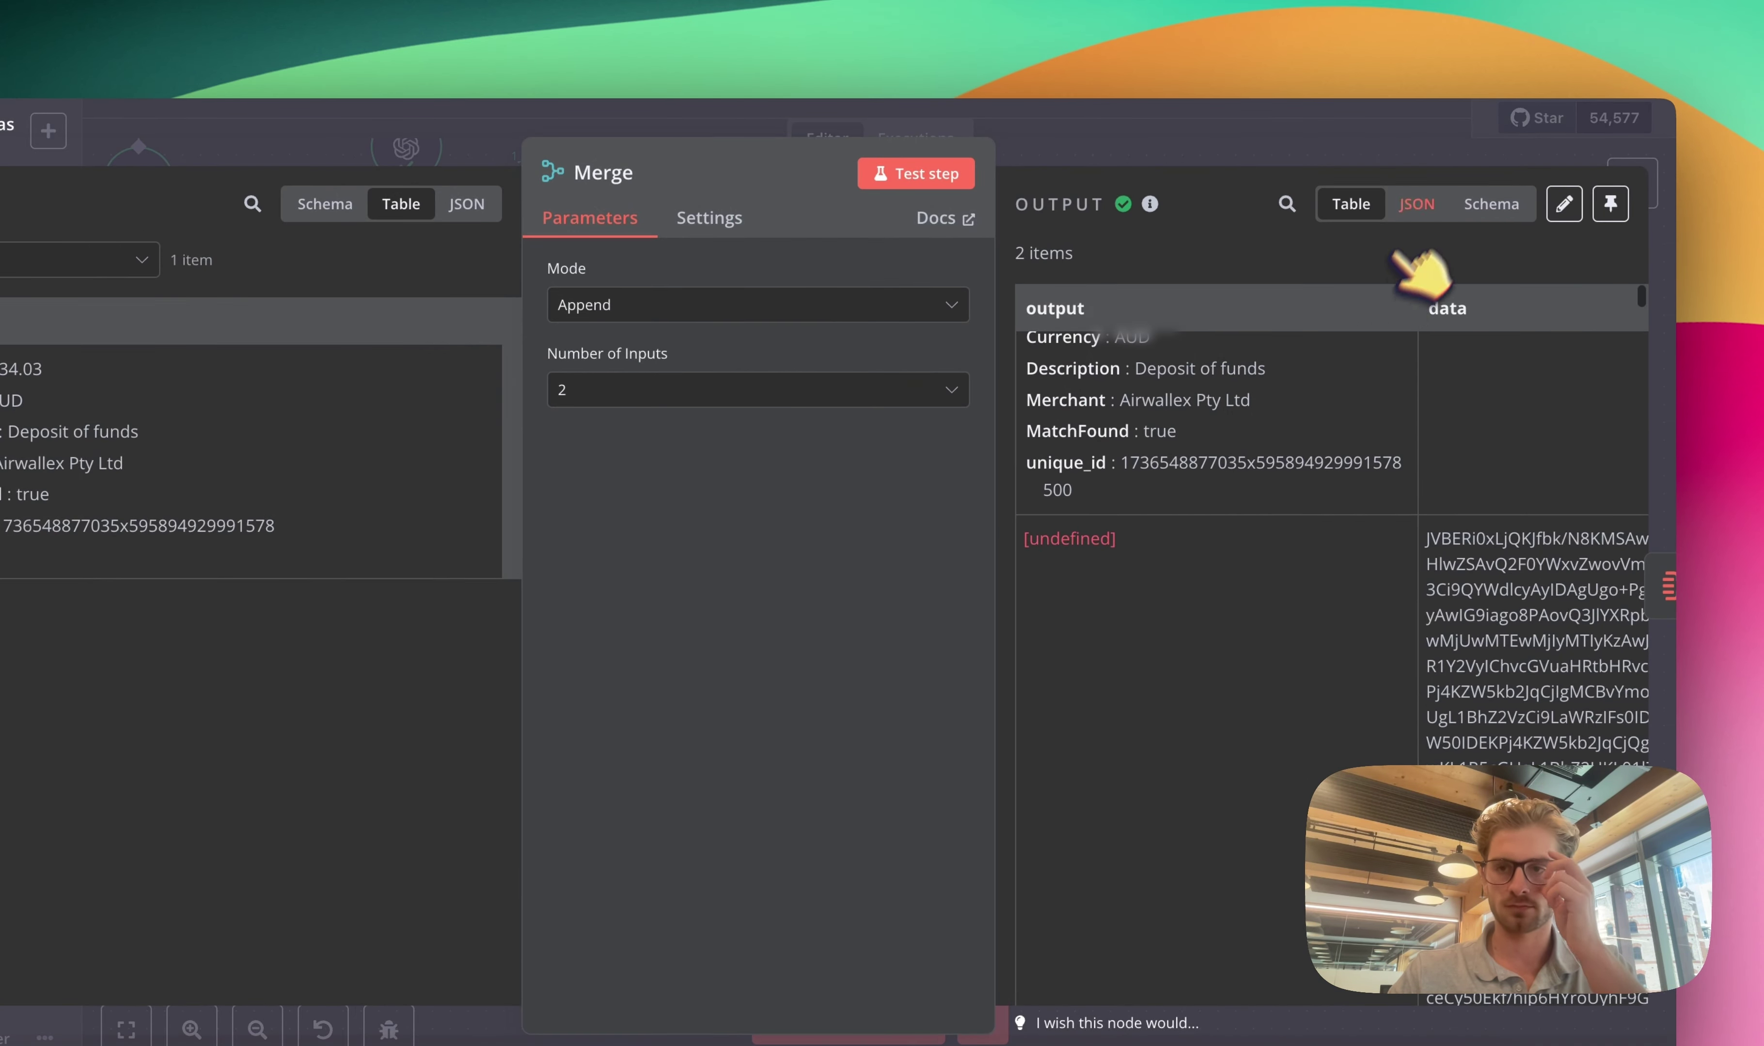
{"action": "left_click", "coordinate": [1413, 206]}
{"action": "left_click_drag", "start_coordinate": [1033, 321], "coordinate": [1124, 558]}
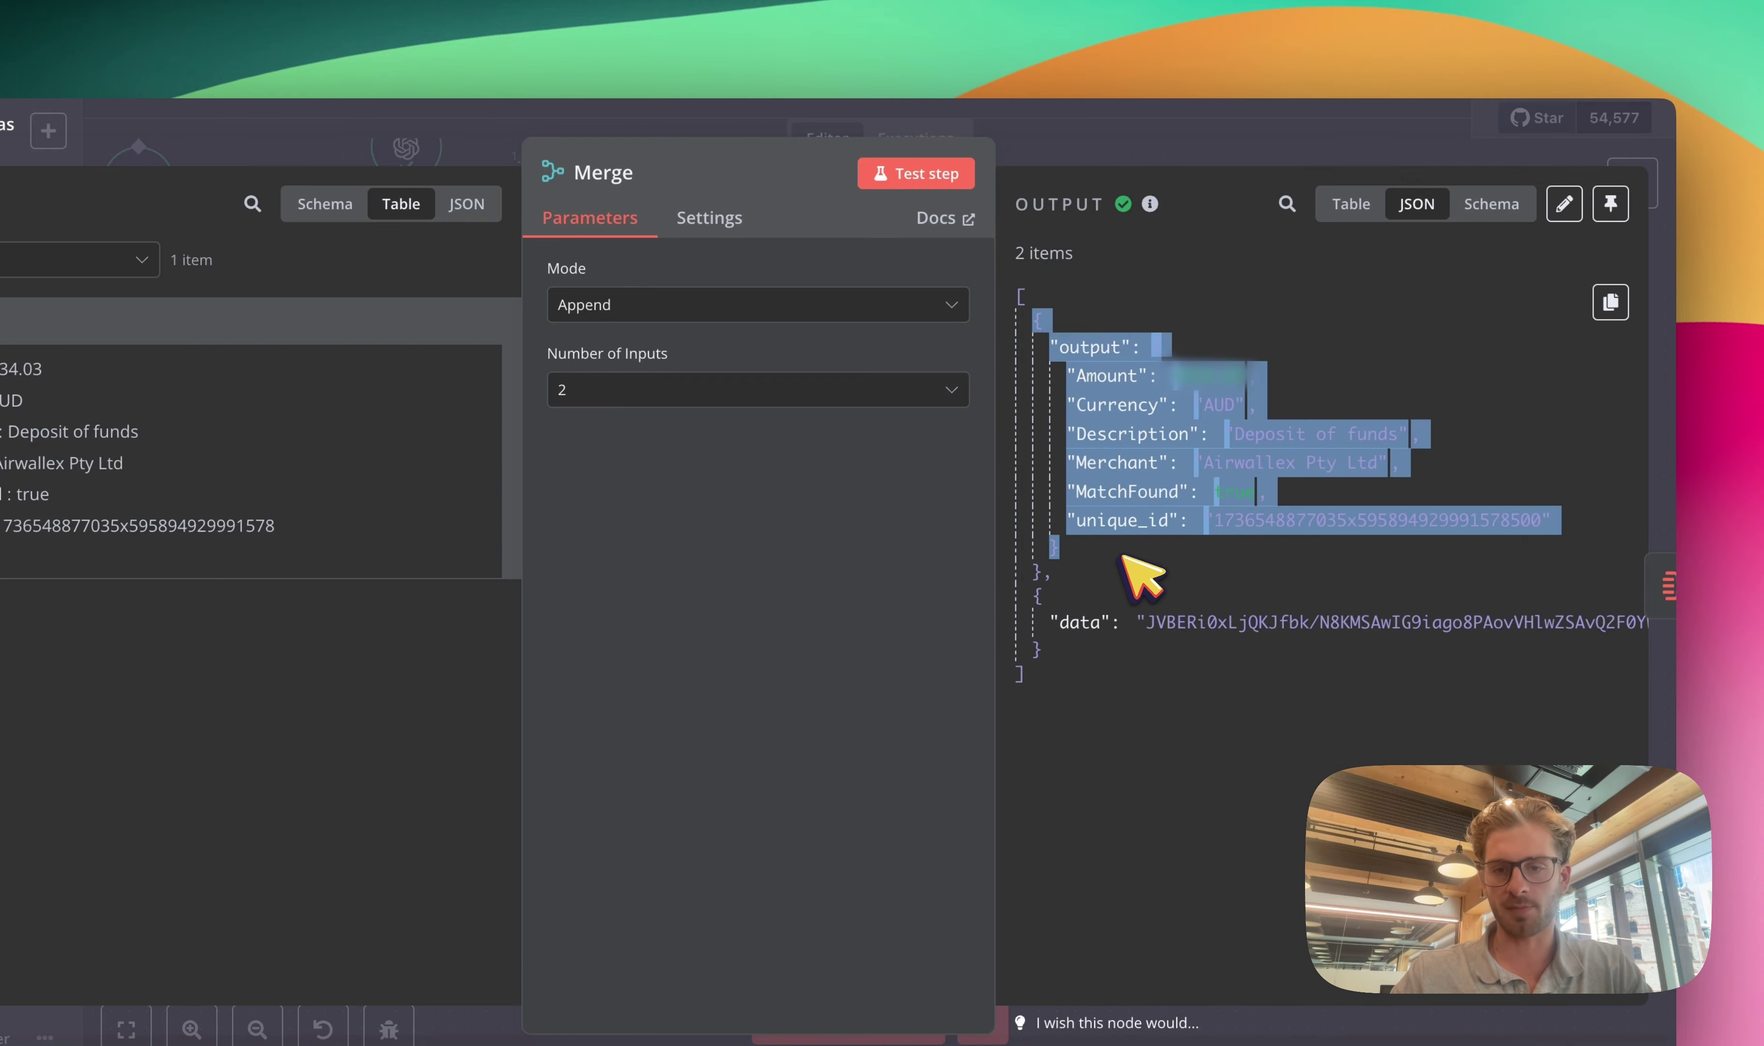
{"action": "left_click_drag", "start_coordinate": [1036, 595], "coordinate": [1095, 691]}
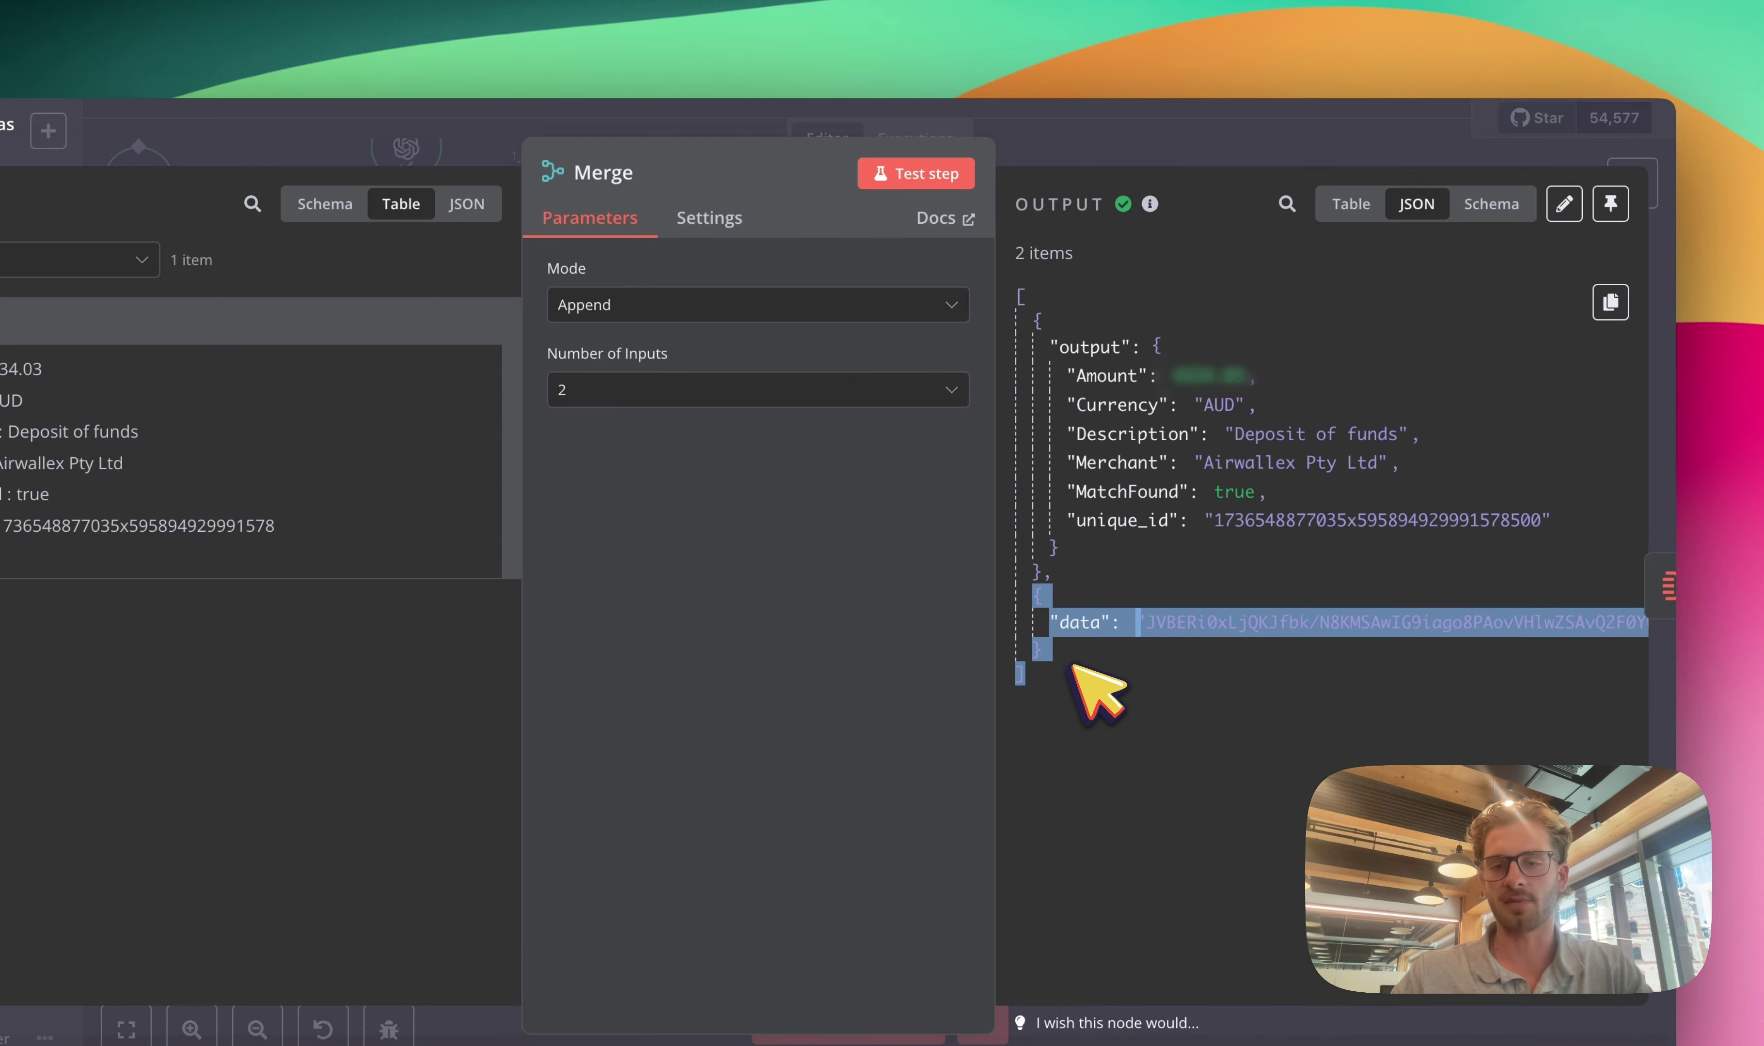
{"action": "left_click", "coordinate": [1202, 154]}
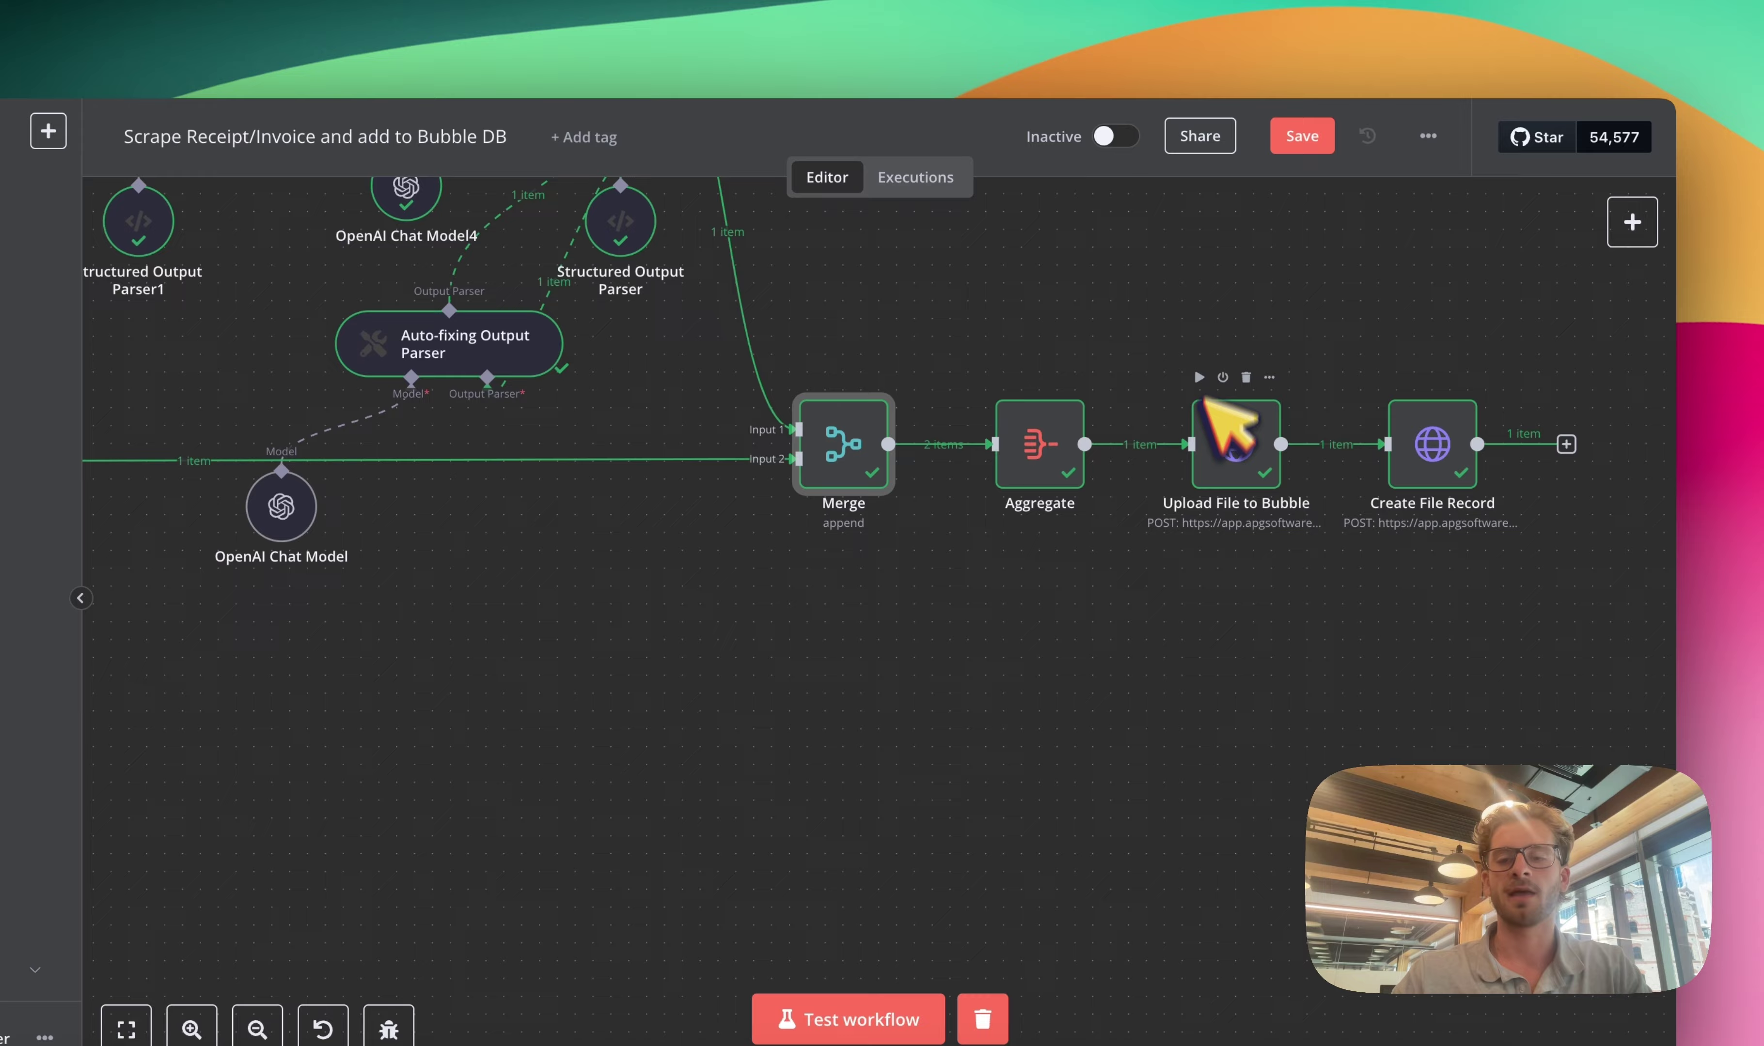